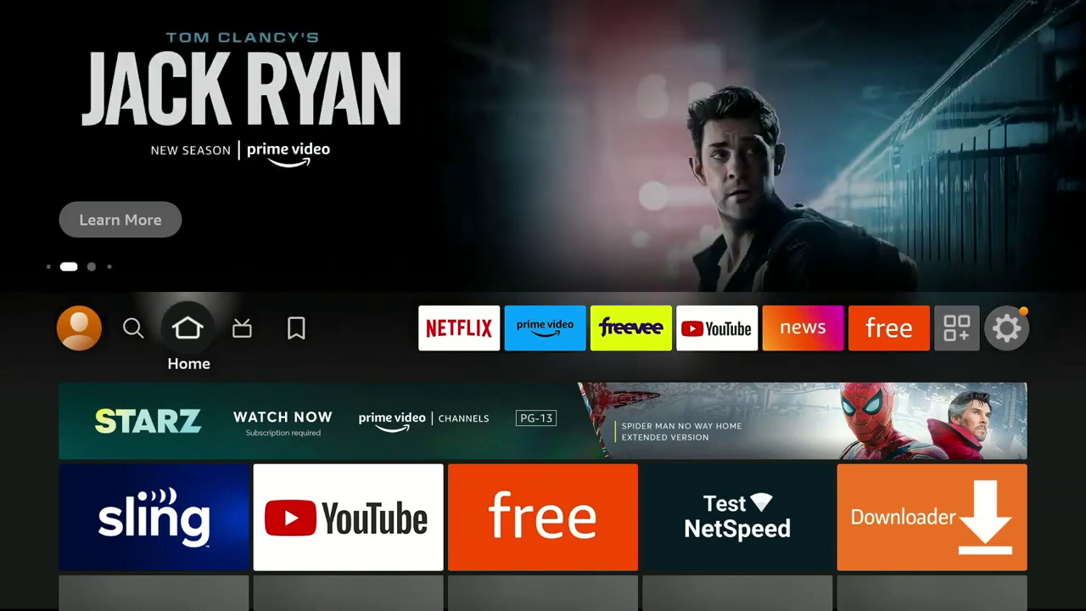
Browse the Live, My Stuff and Prime Video rows, then return to the Home section
{"action": "key", "text": "Right"}
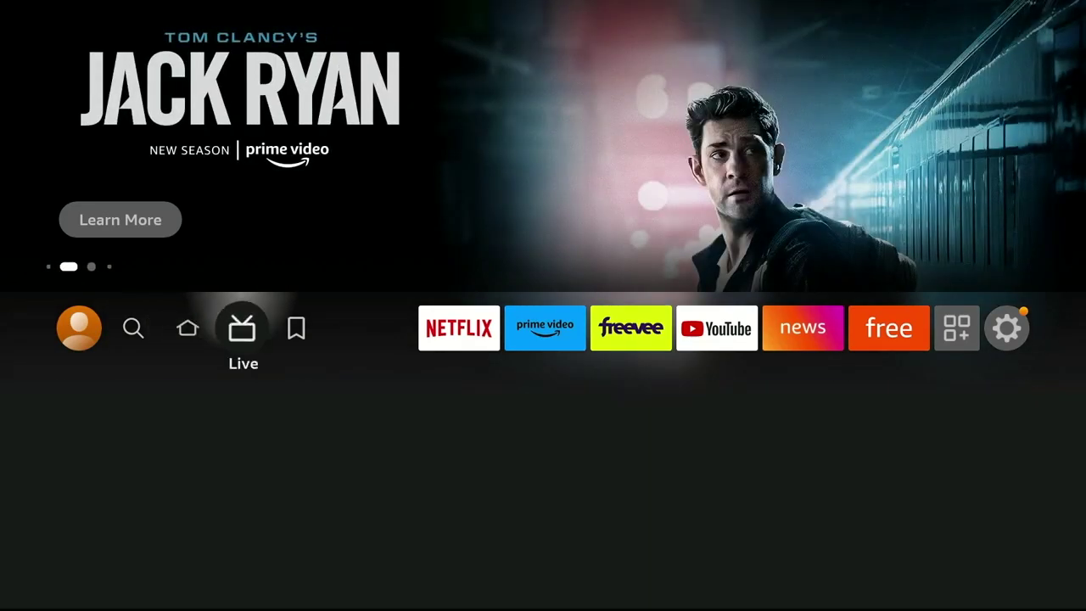
{"action": "key", "text": "Right"}
{"action": "key", "text": "Right"}
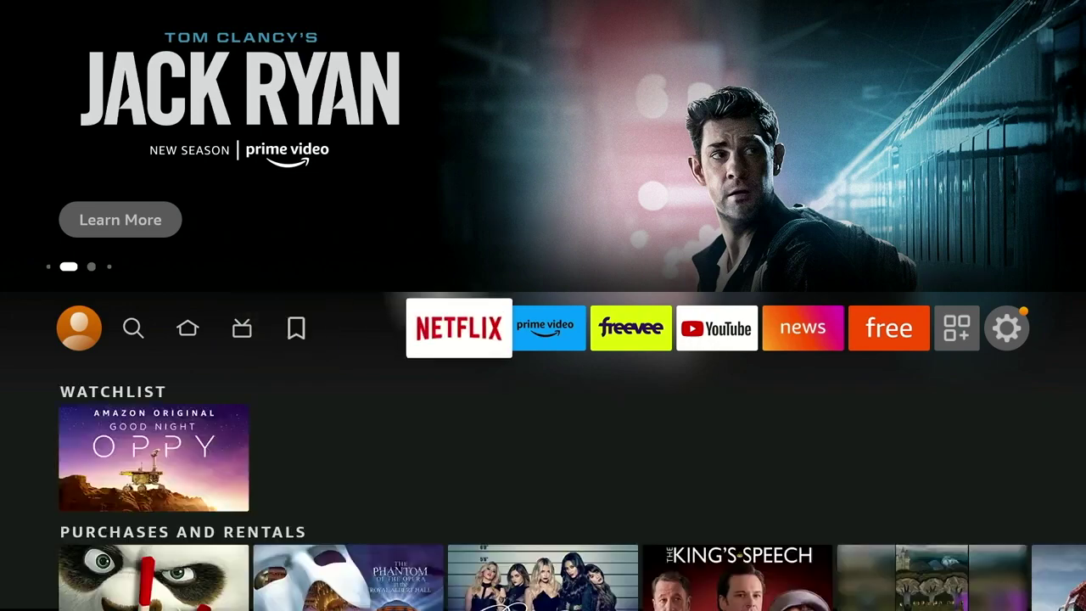
{"action": "key", "text": "Right"}
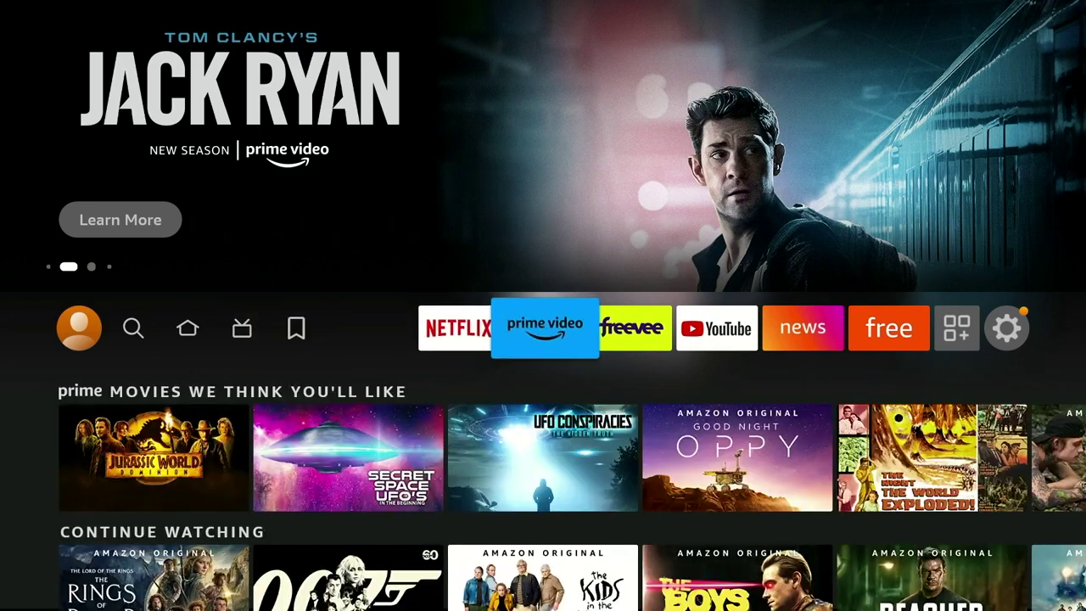
{"action": "key", "text": "Down"}
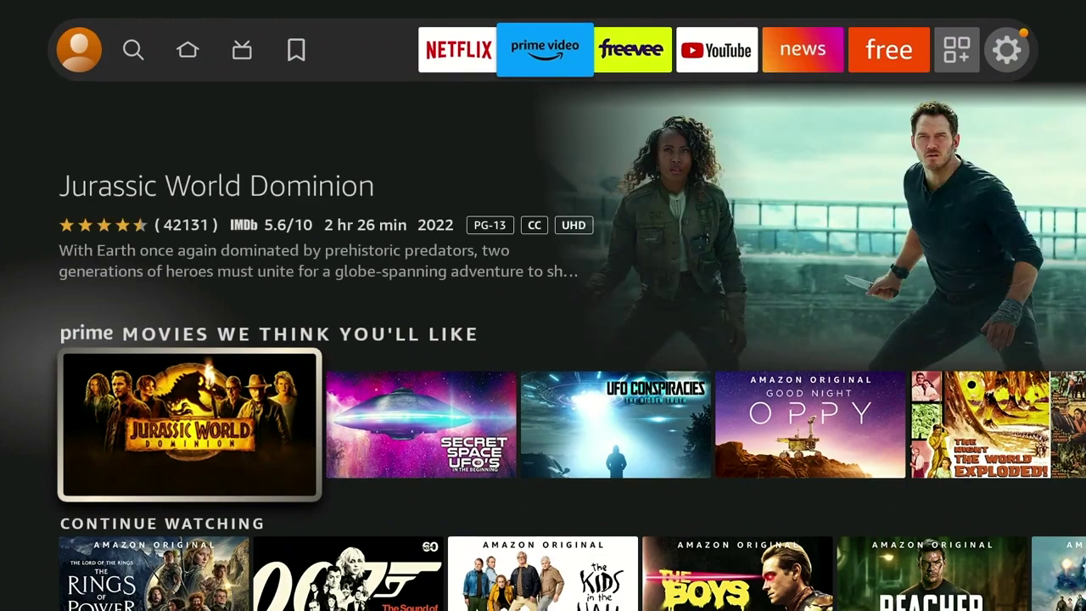
{"action": "key", "text": "Down"}
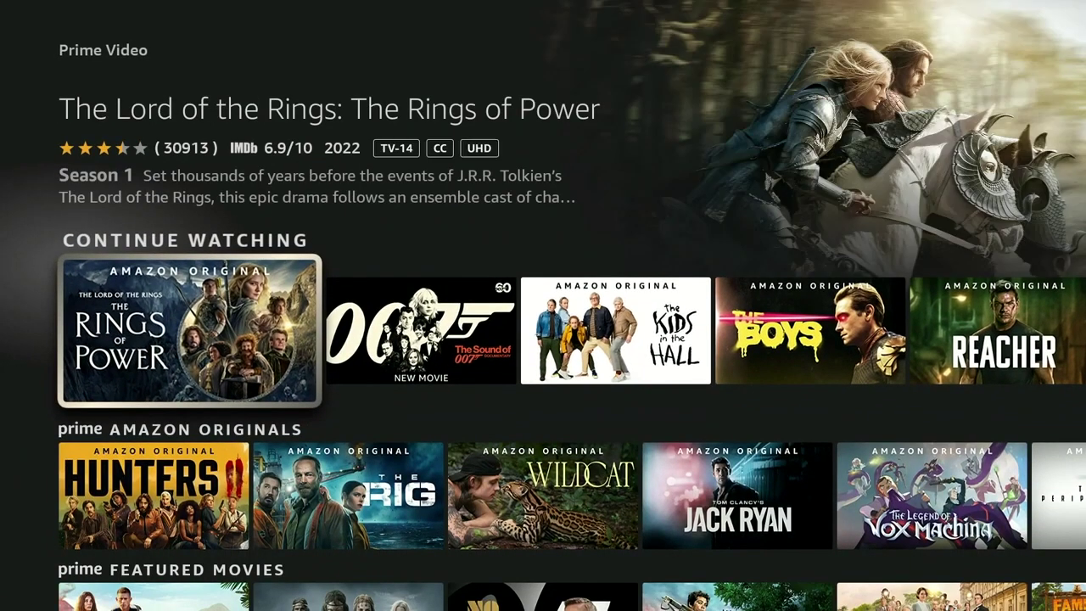
{"action": "key", "text": "Down"}
{"action": "key", "text": "Up"}
{"action": "key", "text": "Up"}
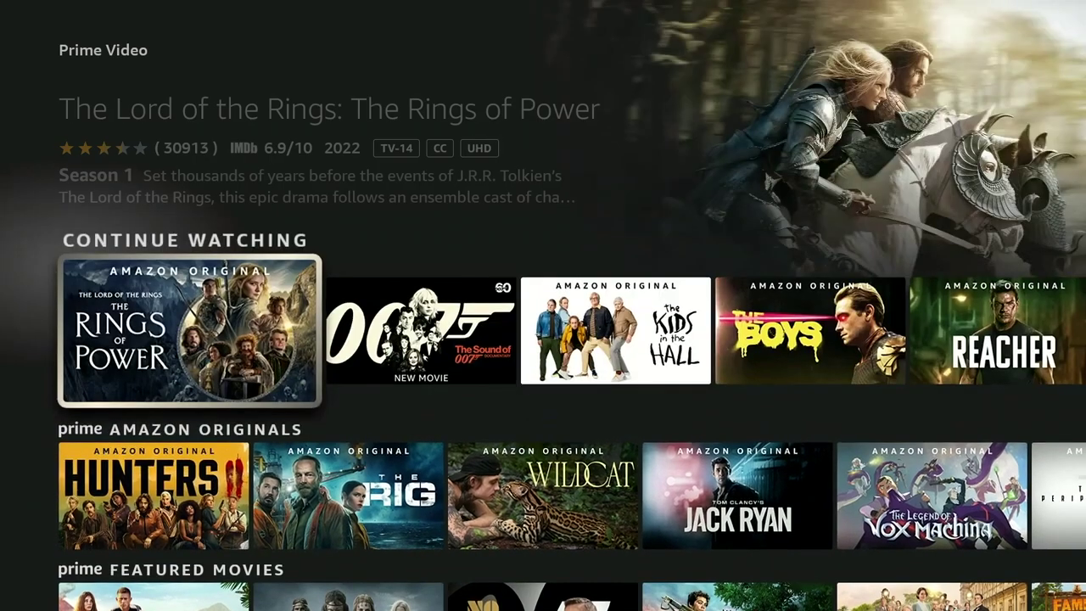
{"action": "key", "text": "Up"}
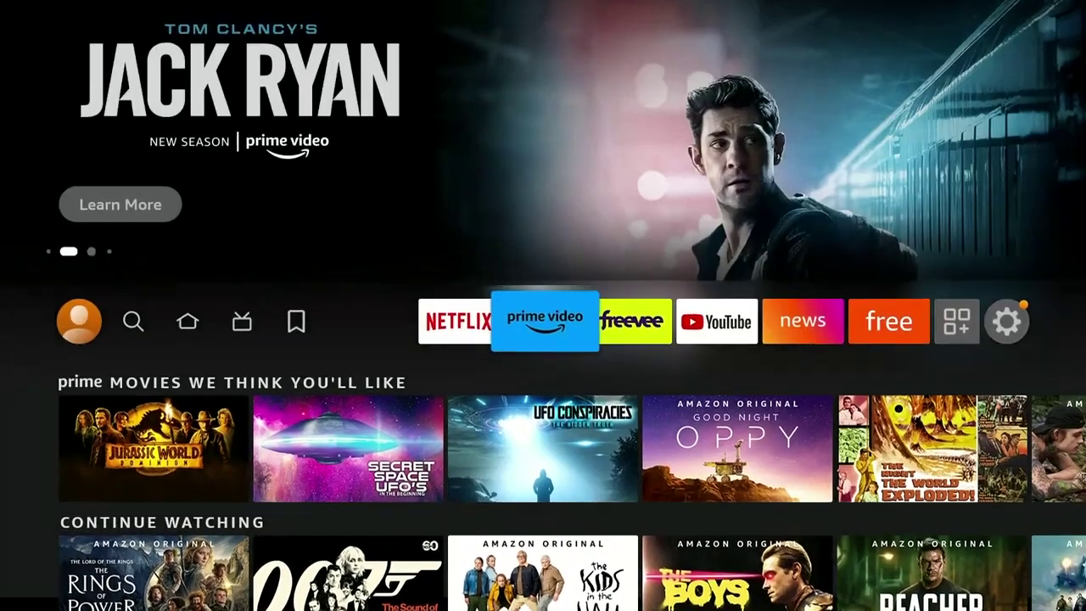
{"action": "key", "text": "Left"}
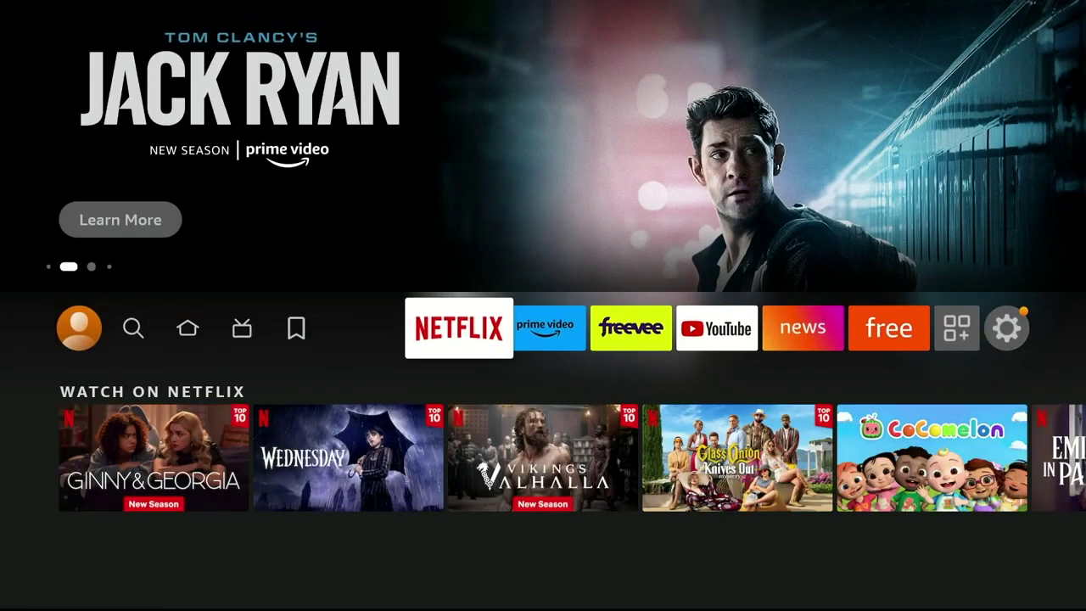
{"action": "key", "text": "Left"}
{"action": "key", "text": "Left"}
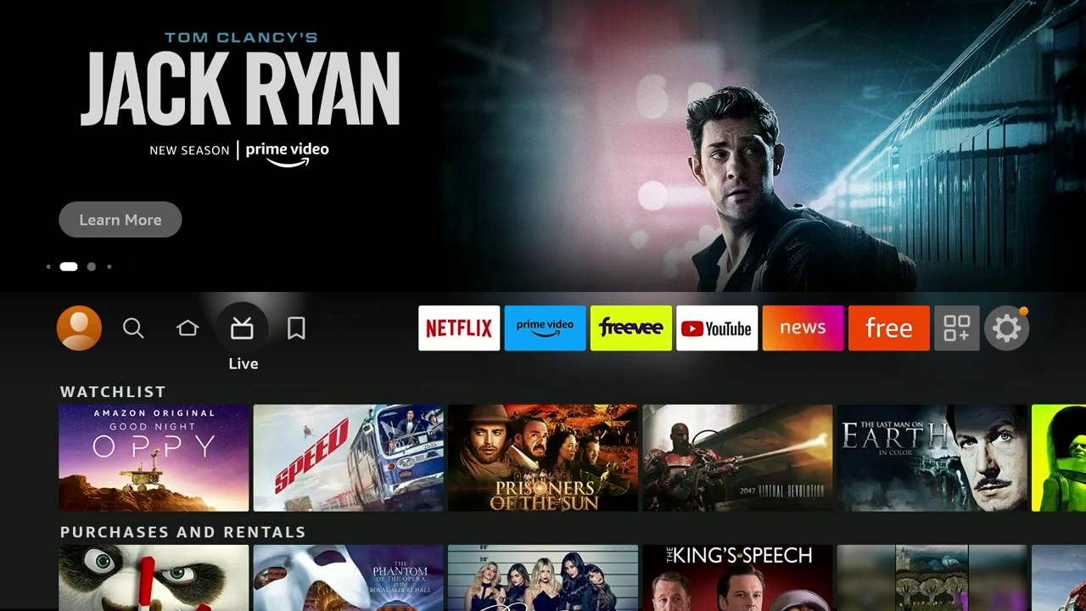
{"action": "key", "text": "Left"}
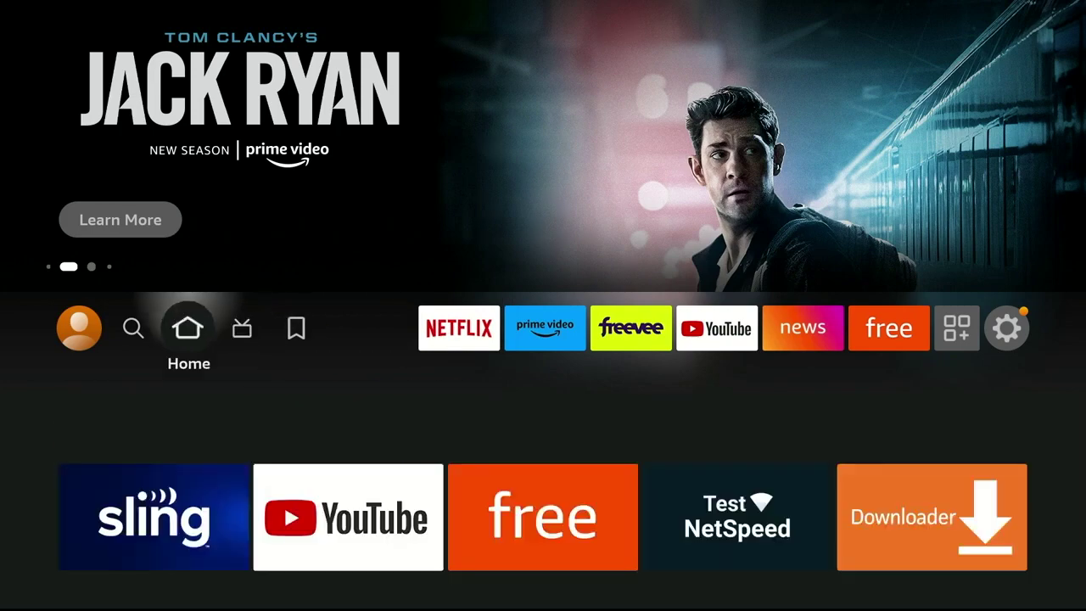
Look over the Sling tile and the sponsored Acura, ESPN+ and Grown Ups banners
{"action": "key", "text": "Down"}
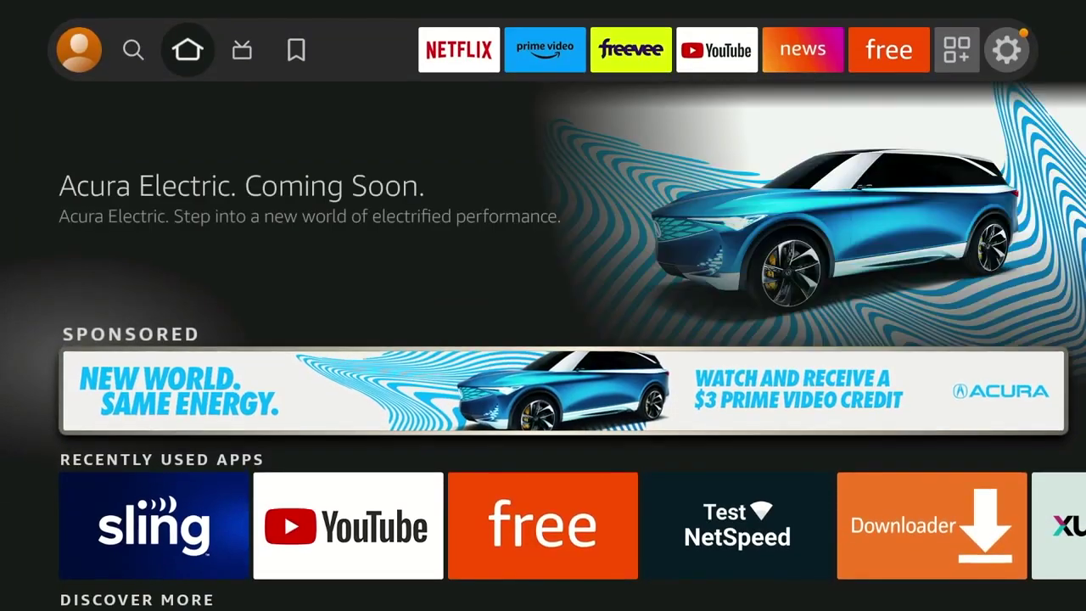
{"action": "key", "text": "Down"}
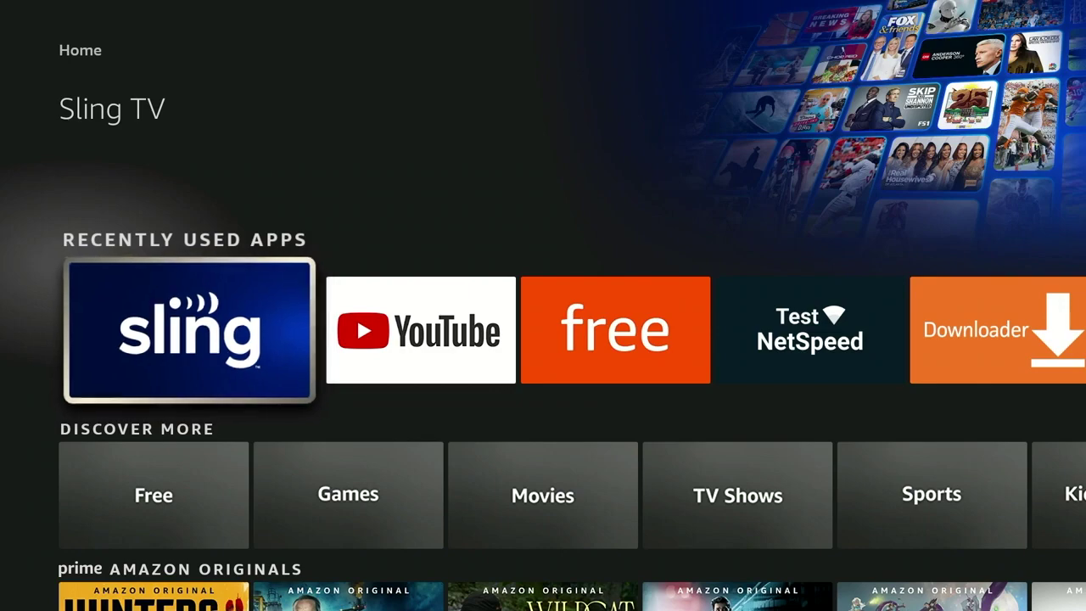
{"action": "key", "text": "Up"}
{"action": "key", "text": "Up"}
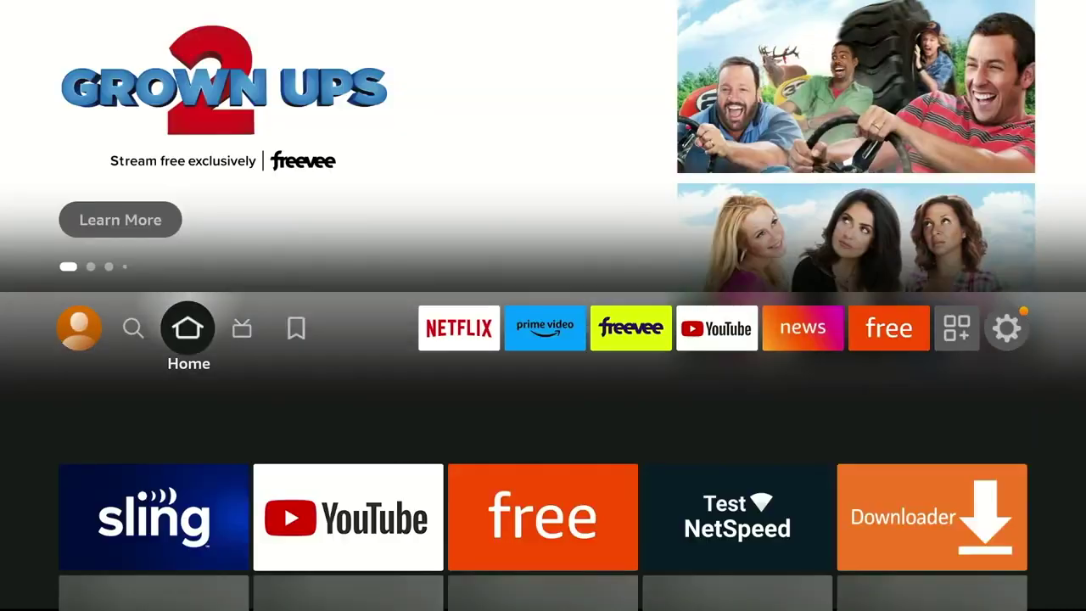
{"action": "key", "text": "Down"}
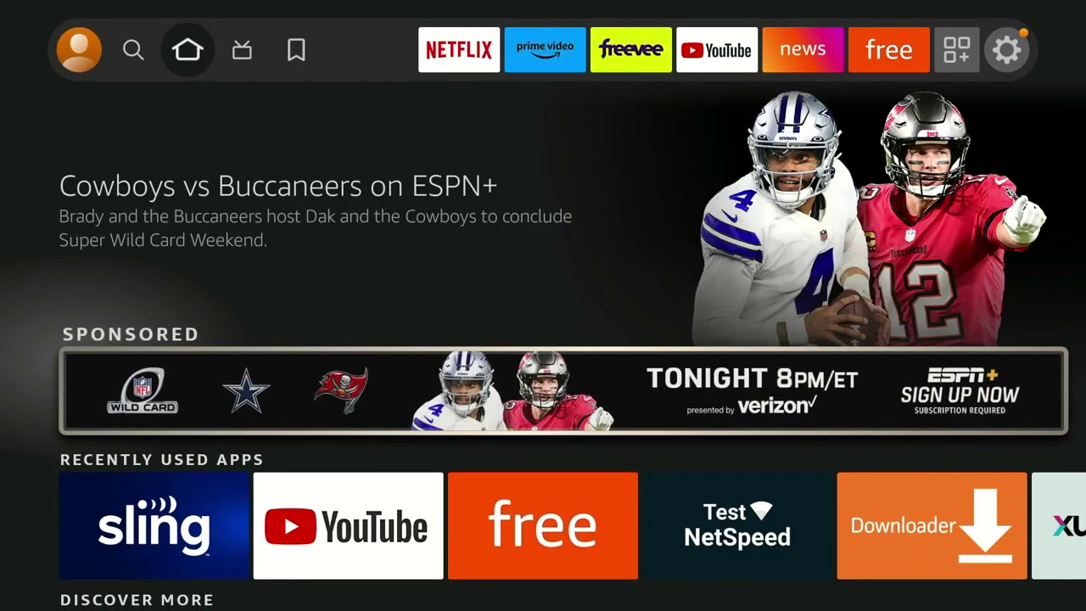
{"action": "key", "text": "Up"}
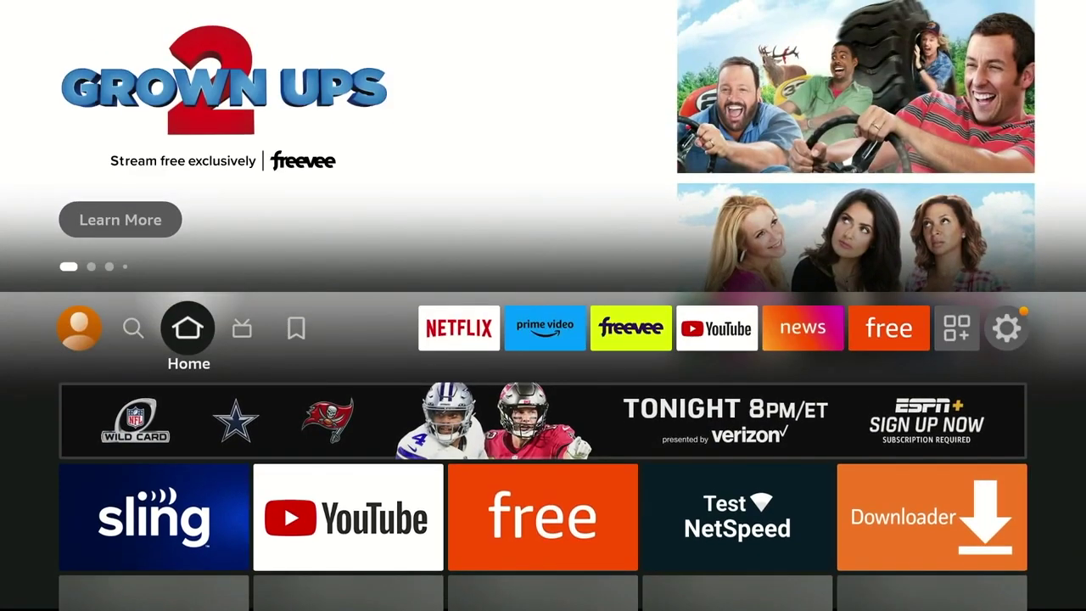
{"action": "key", "text": "Up"}
{"action": "key", "text": "Down"}
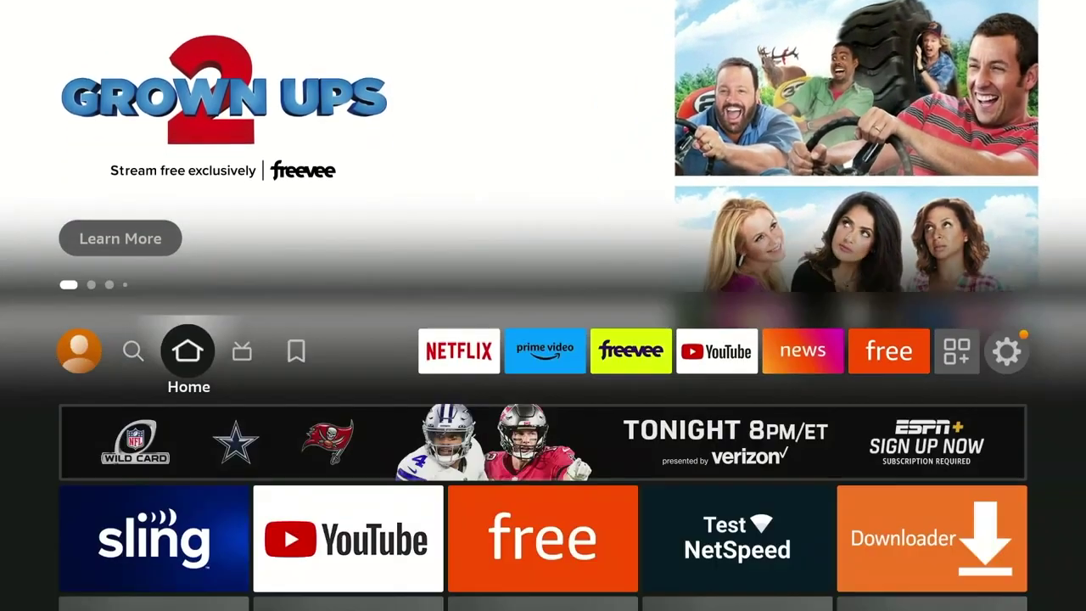
Move across the pinned apps to the Settings gear and down into its categories
{"action": "key", "text": "Right"}
{"action": "key", "text": "Right"}
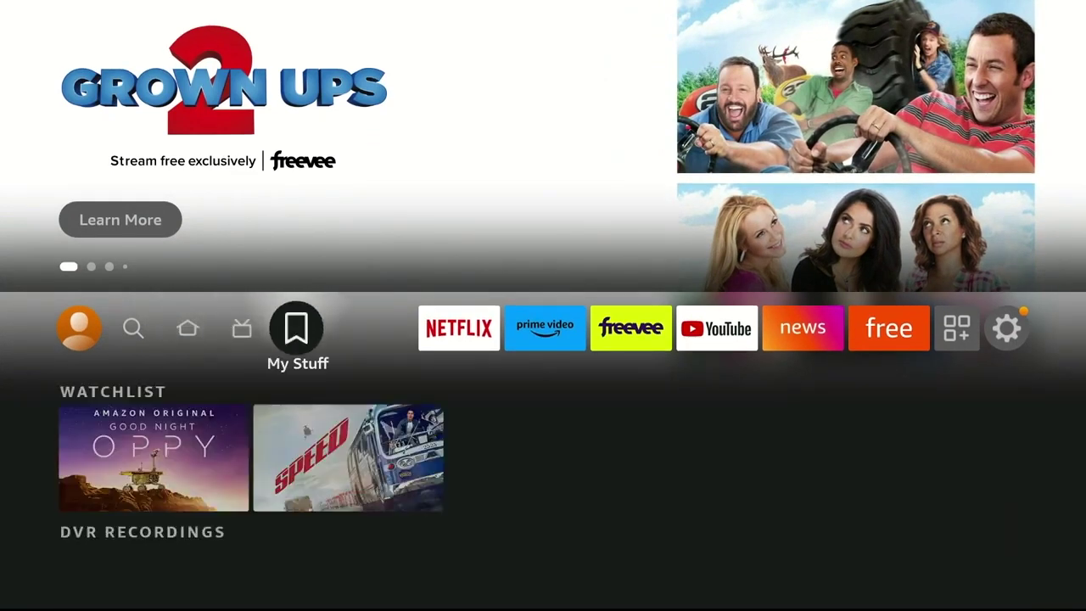
{"action": "key", "text": "Right"}
{"action": "key", "text": "Right"}
{"action": "key", "text": "Right"}
{"action": "key", "text": "Right"}
{"action": "key", "text": "Right"}
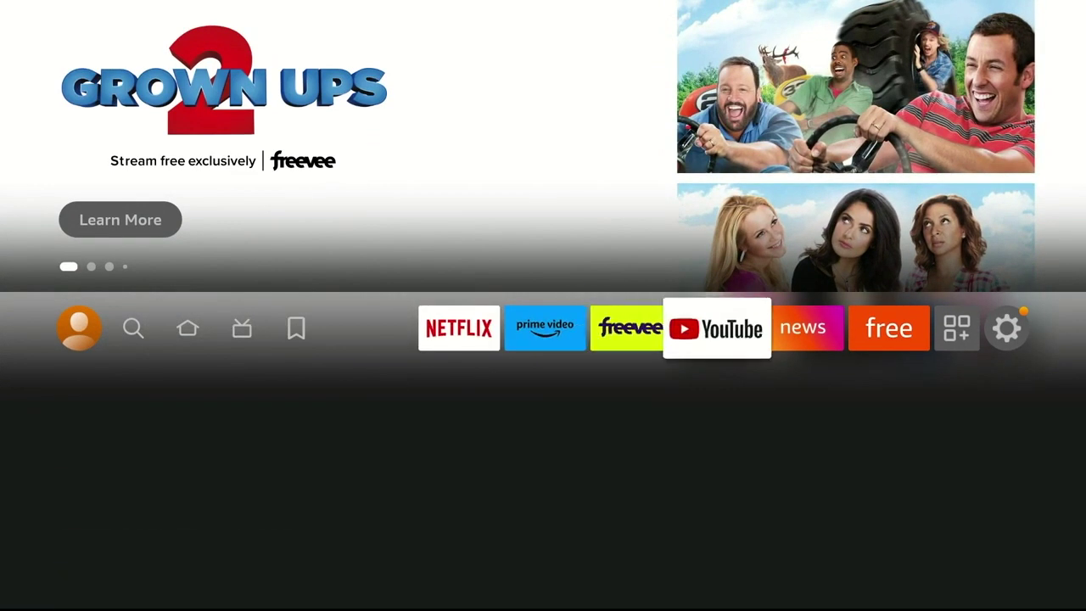
{"action": "key", "text": "Right"}
{"action": "key", "text": "Right"}
{"action": "key", "text": "Right"}
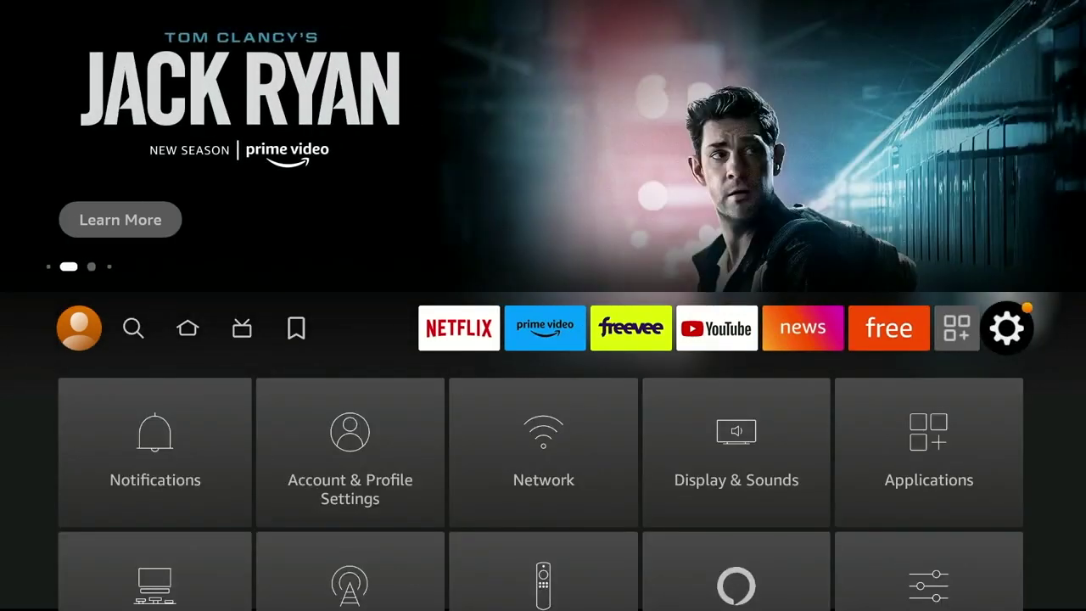
{"action": "key", "text": "Down"}
{"action": "key", "text": "Down"}
{"action": "key", "text": "Down"}
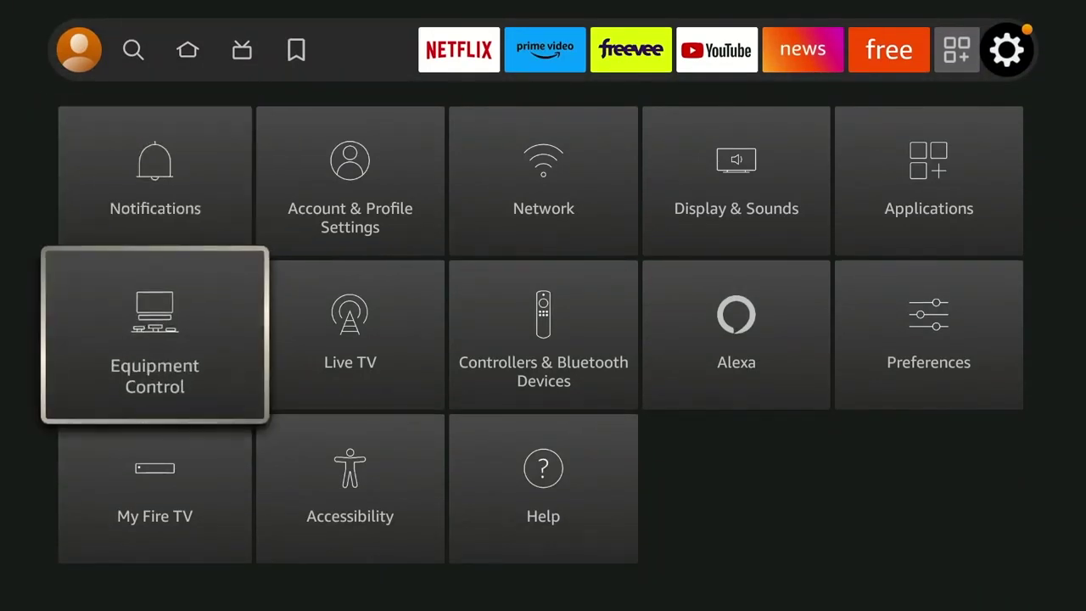
Run Check for Updates under My Fire TV > About, confirm Fire OS 7.6.1.4 is current, then go Home
{"action": "key", "text": "Return"}
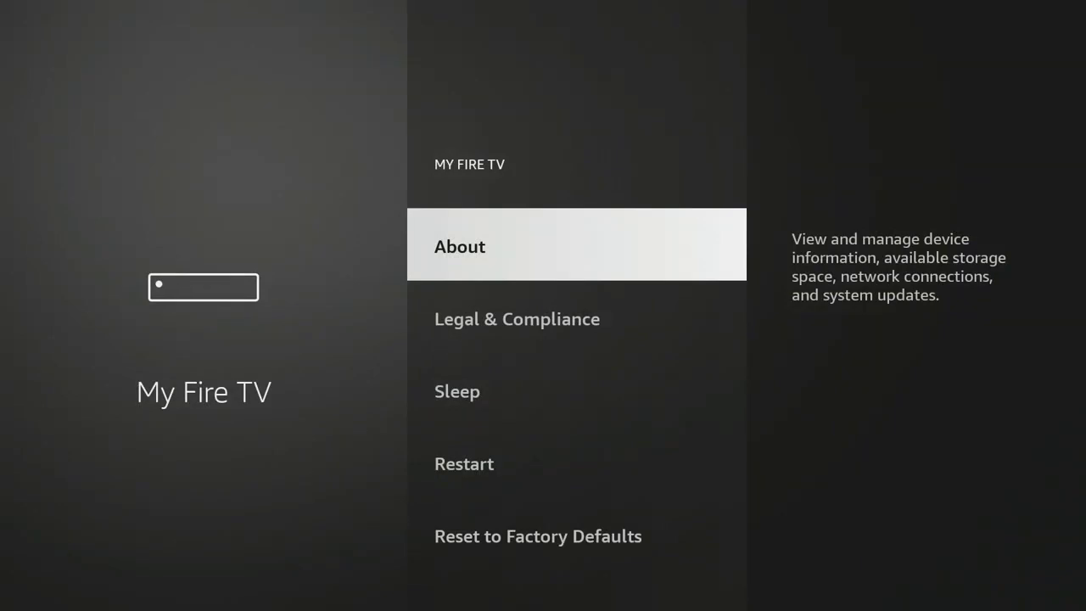
{"action": "key", "text": "Return"}
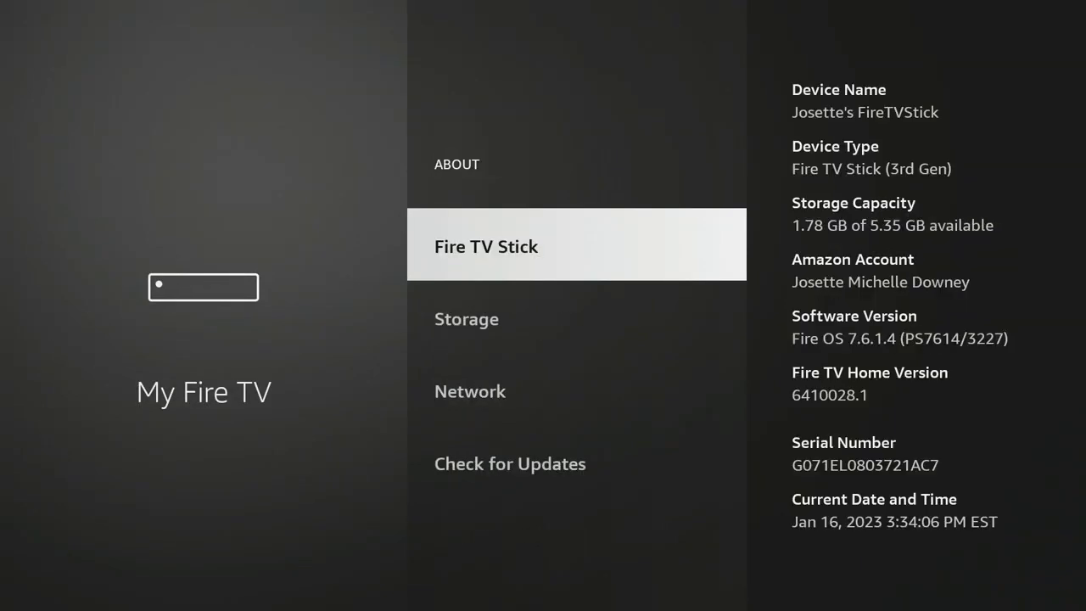
{"action": "key", "text": "Down"}
{"action": "key", "text": "Down"}
{"action": "key", "text": "Down"}
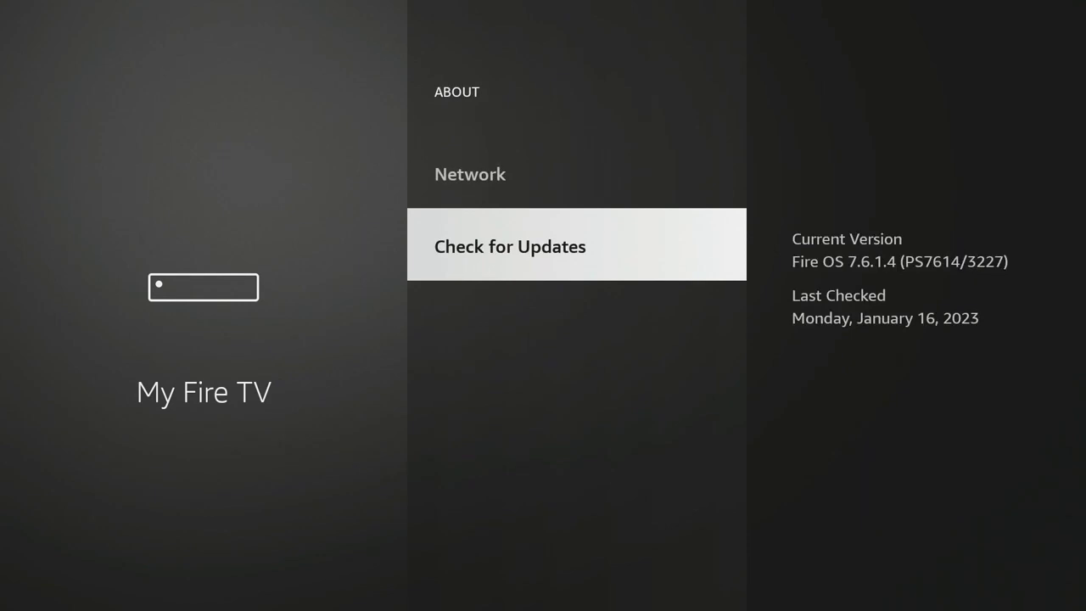
{"action": "key", "text": "Return"}
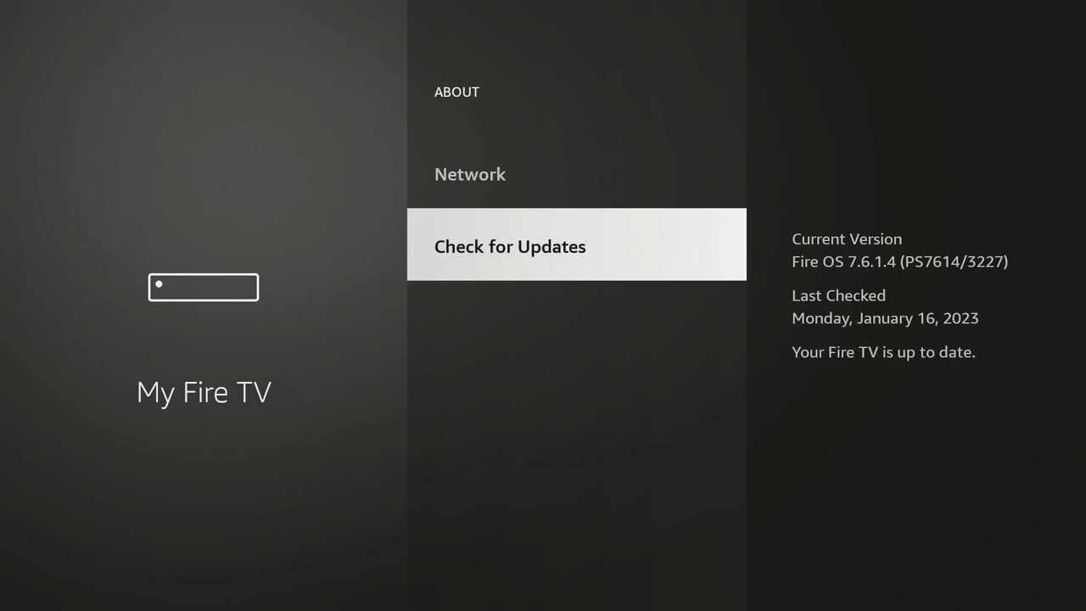
{"action": "key", "text": "Home"}
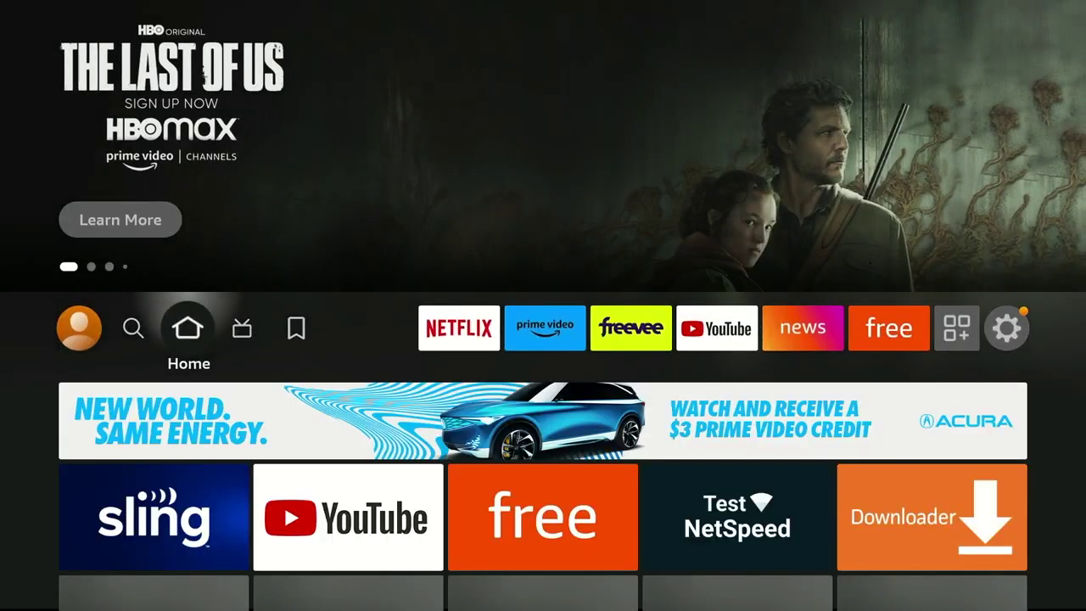
Launch Sling, decline the Explore Sling Free offer, and relaunch it to the Half Off welcome page
{"action": "key", "text": "Down"}
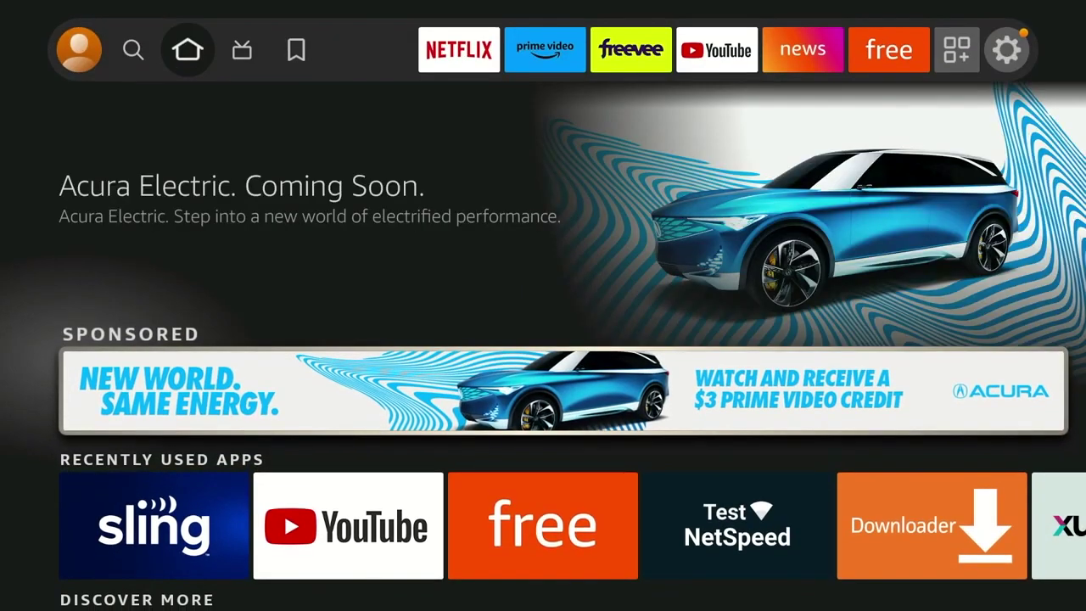
{"action": "key", "text": "Down"}
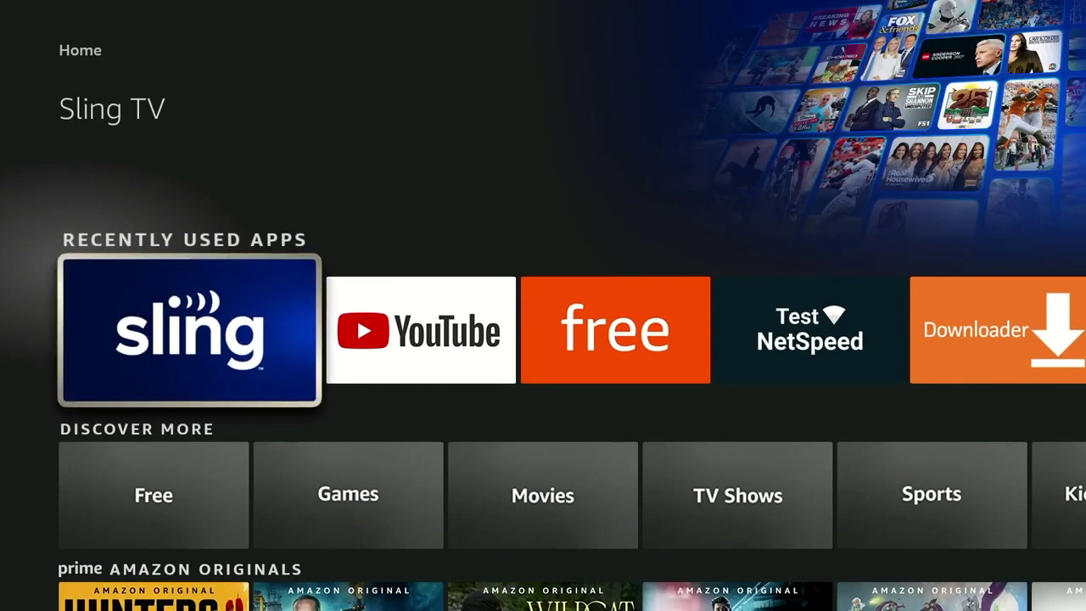
{"action": "key", "text": "Return"}
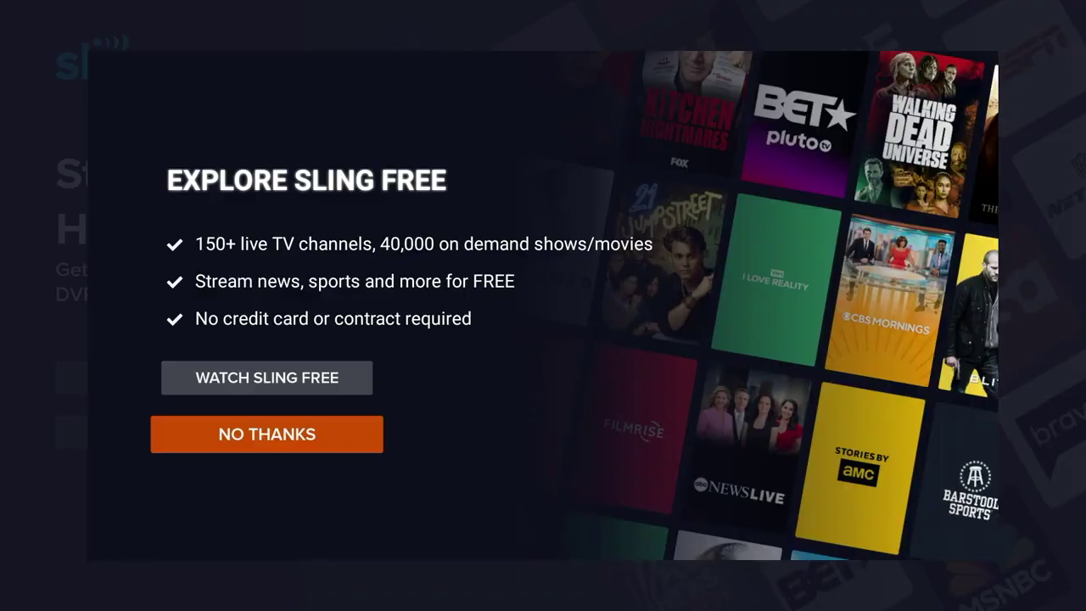
{"action": "key", "text": "Escape"}
{"action": "key", "text": "Escape"}
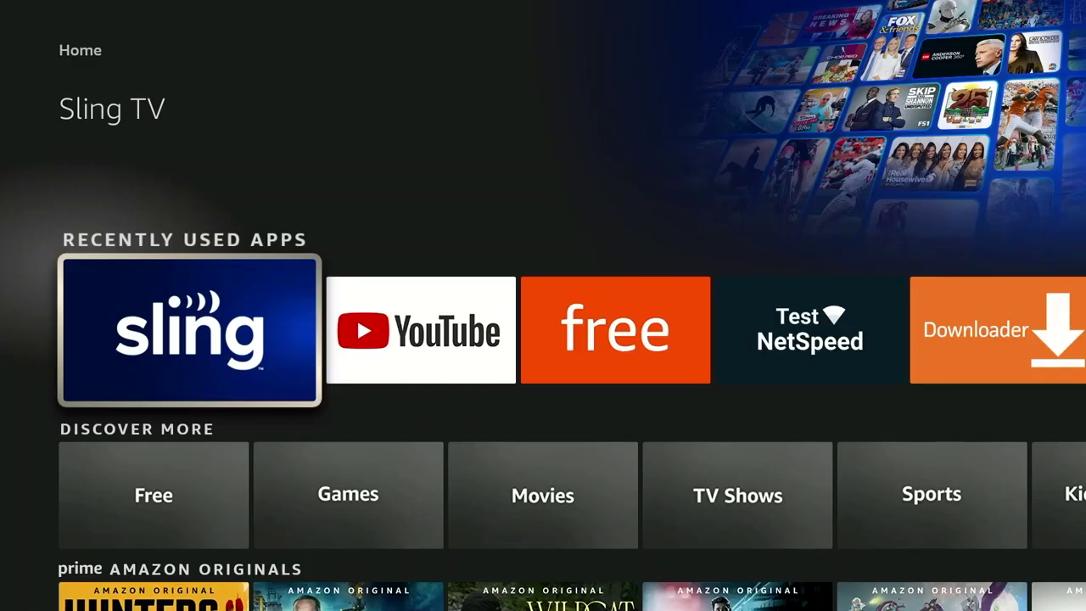
{"action": "key", "text": "Return"}
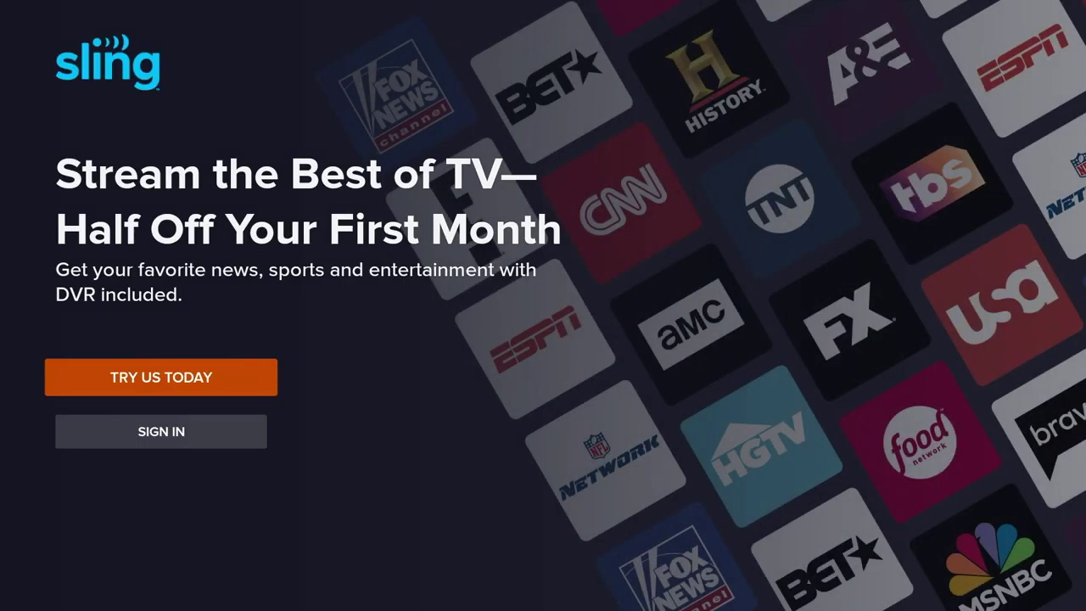
Sign in to Sling TV with the account e-mail and password
{"action": "key", "text": "Down"}
{"action": "key", "text": "Return"}
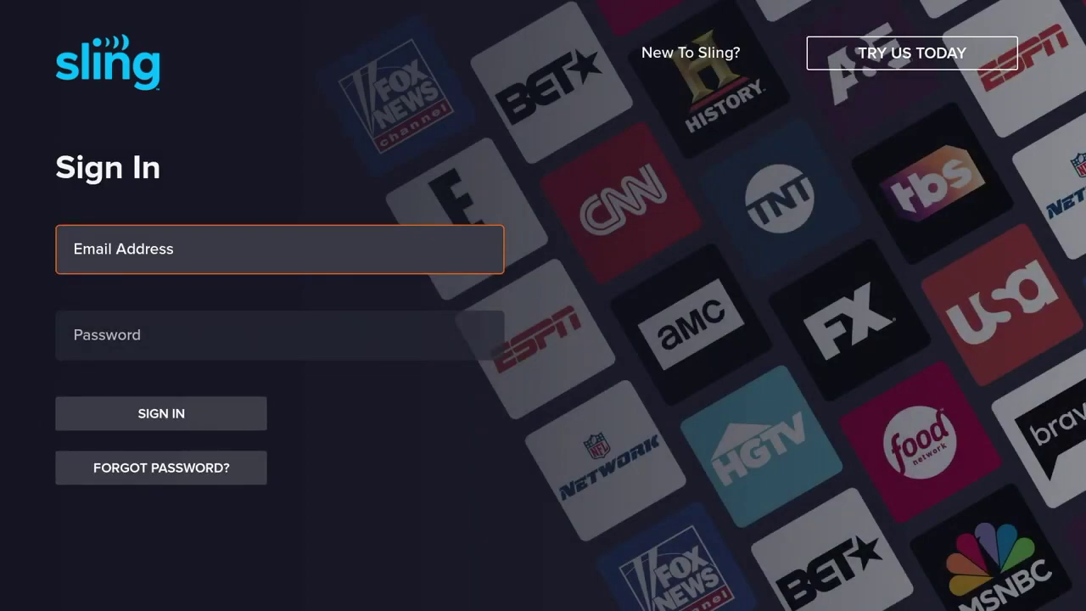
{"action": "key", "text": "Return"}
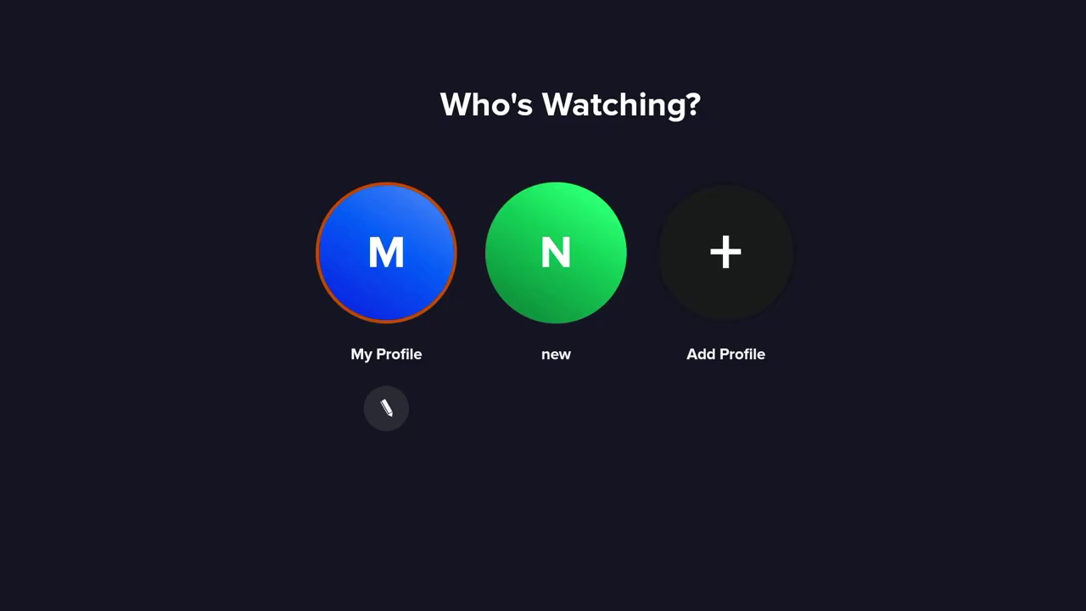
Browse the Who's Watching tiles (My Profile, new, Add Profile) and enter as My Profile
{"action": "key", "text": "Right"}
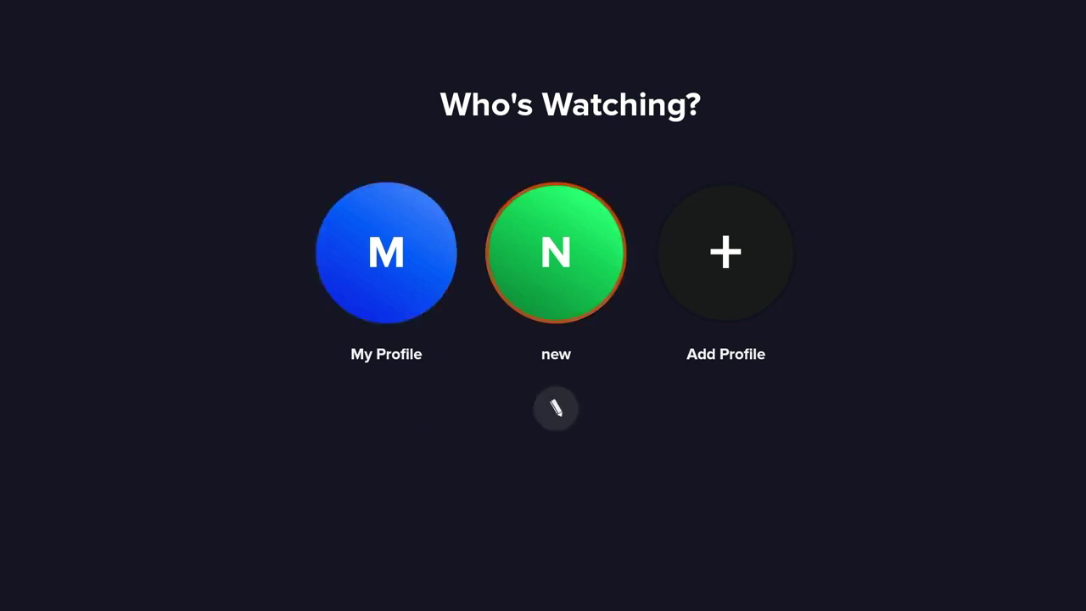
{"action": "key", "text": "Right"}
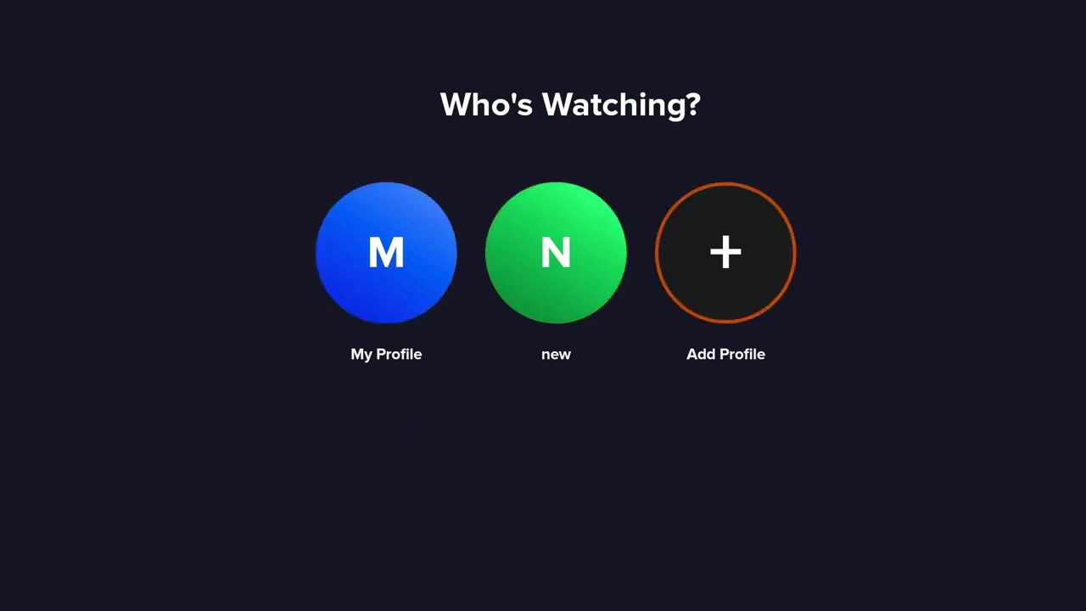
{"action": "key", "text": "Left"}
{"action": "key", "text": "Left"}
{"action": "key", "text": "Right"}
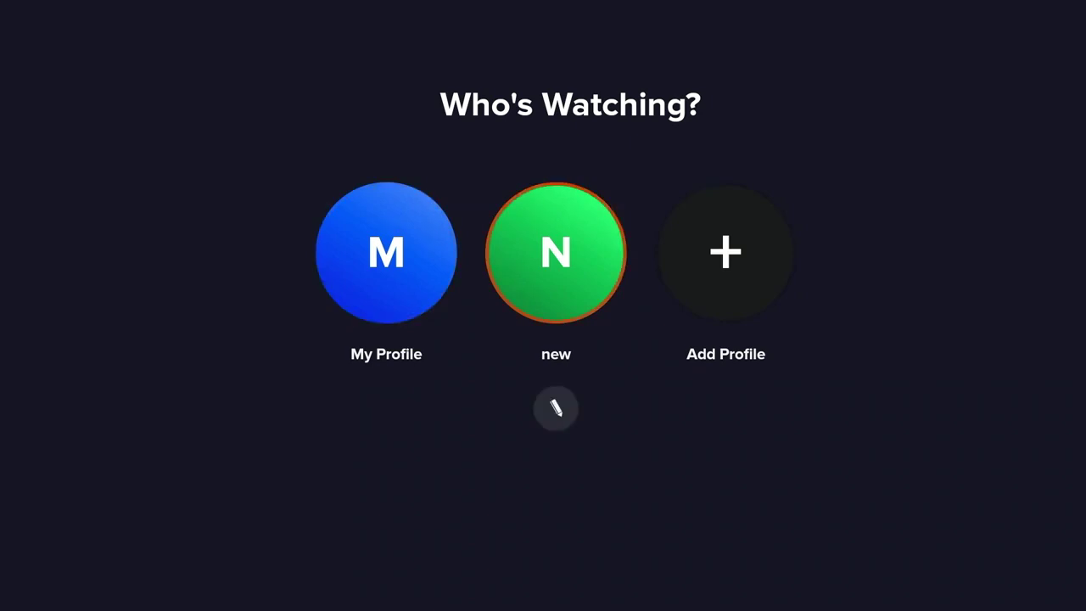
{"action": "key", "text": "Right"}
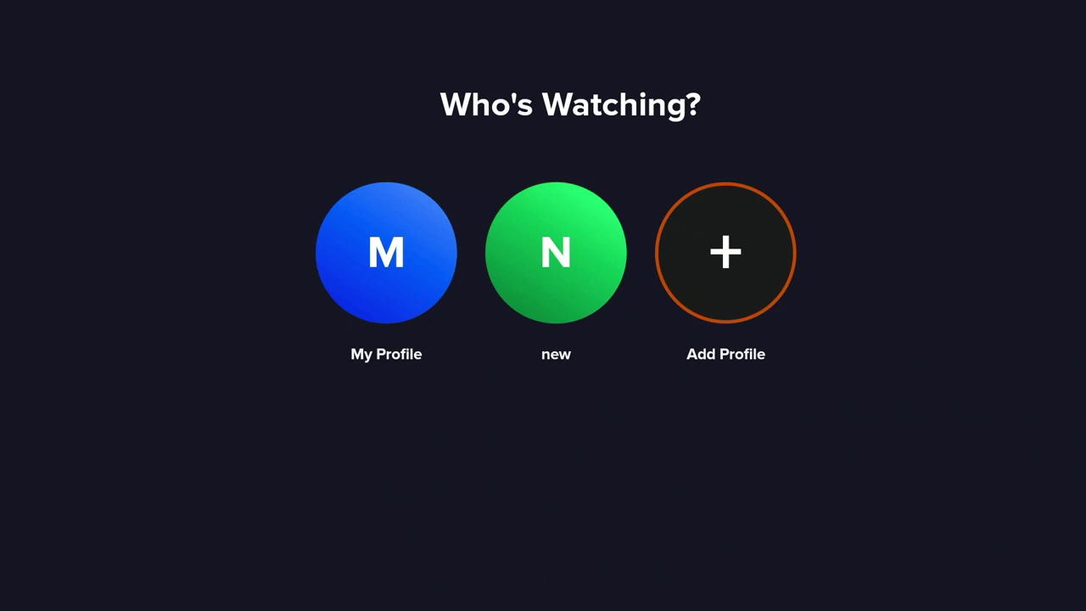
{"action": "key", "text": "Left"}
{"action": "key", "text": "Left"}
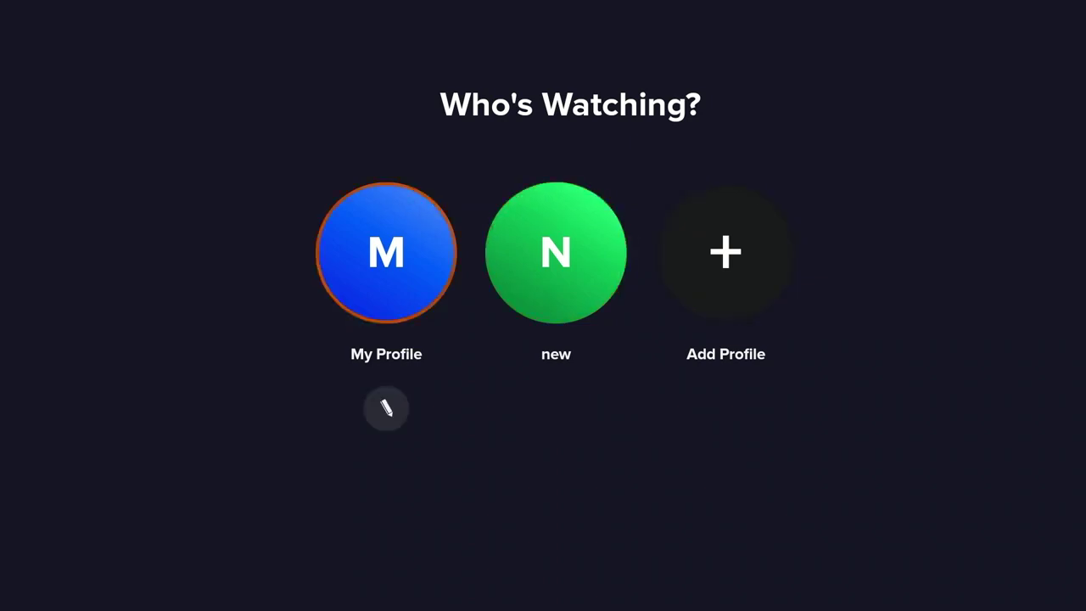
{"action": "key", "text": "Return"}
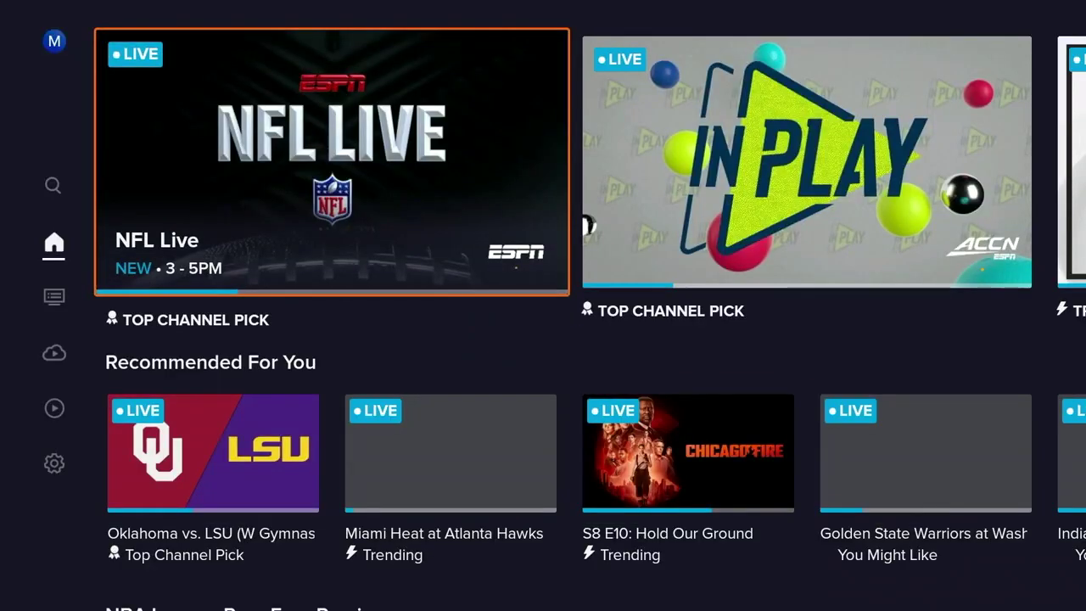
{"action": "key", "text": "Left"}
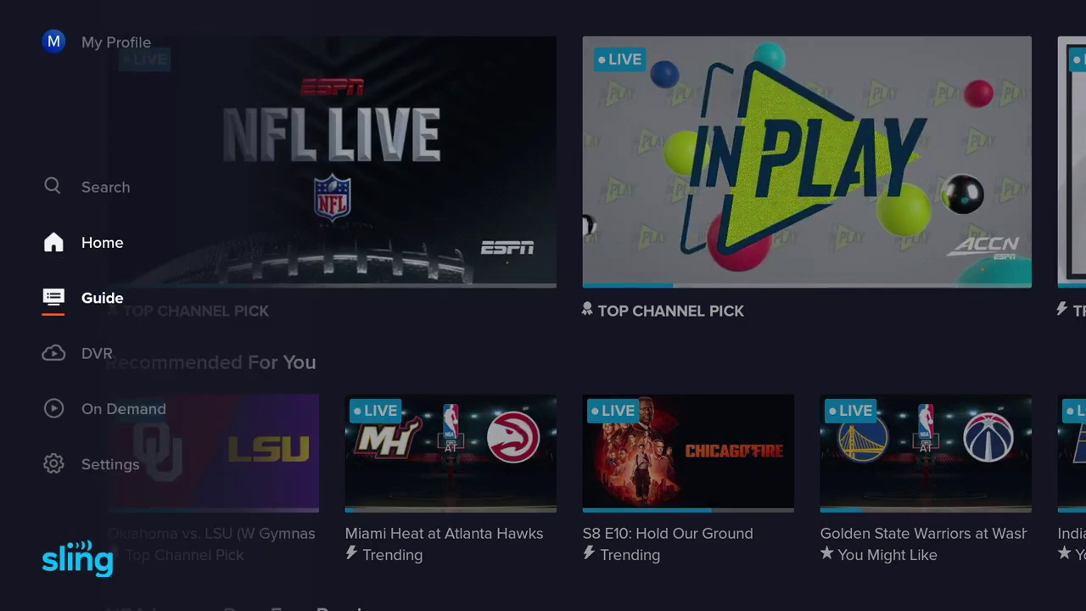
{"action": "key", "text": "Up"}
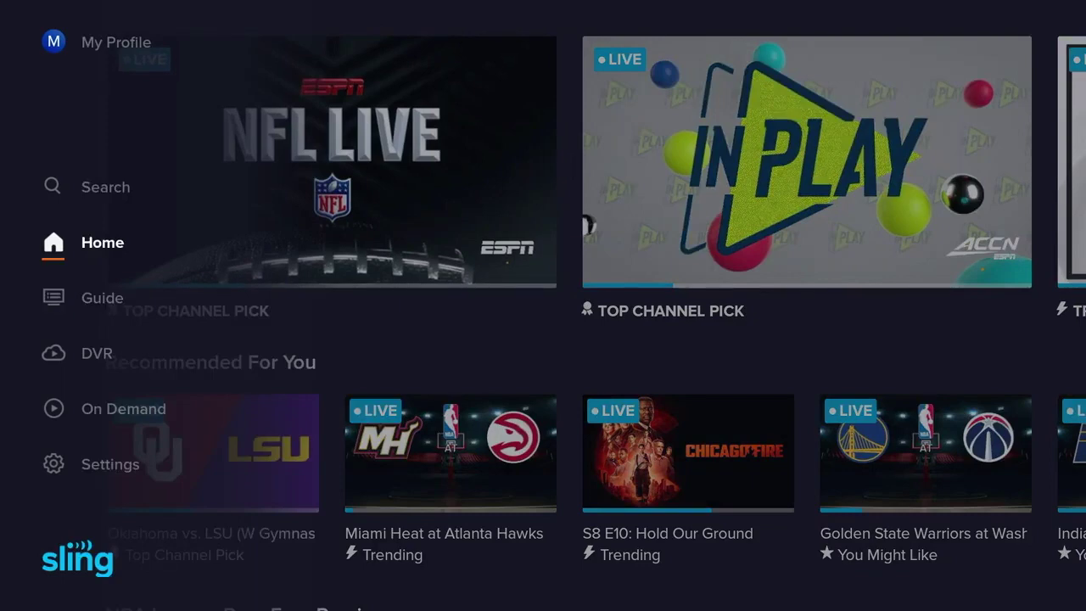
{"action": "key", "text": "Down"}
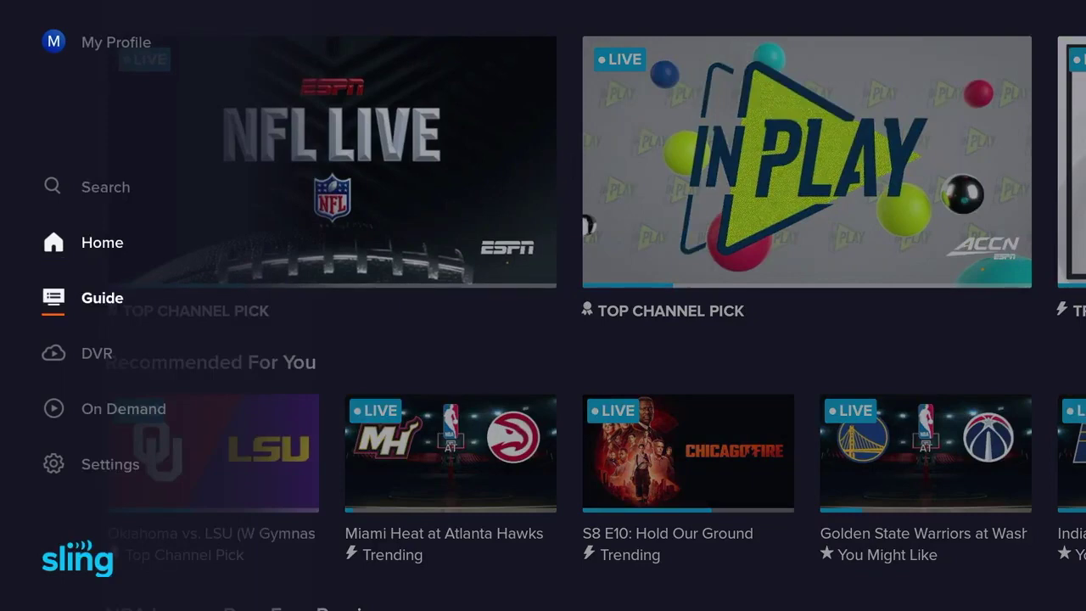
{"action": "key", "text": "Right"}
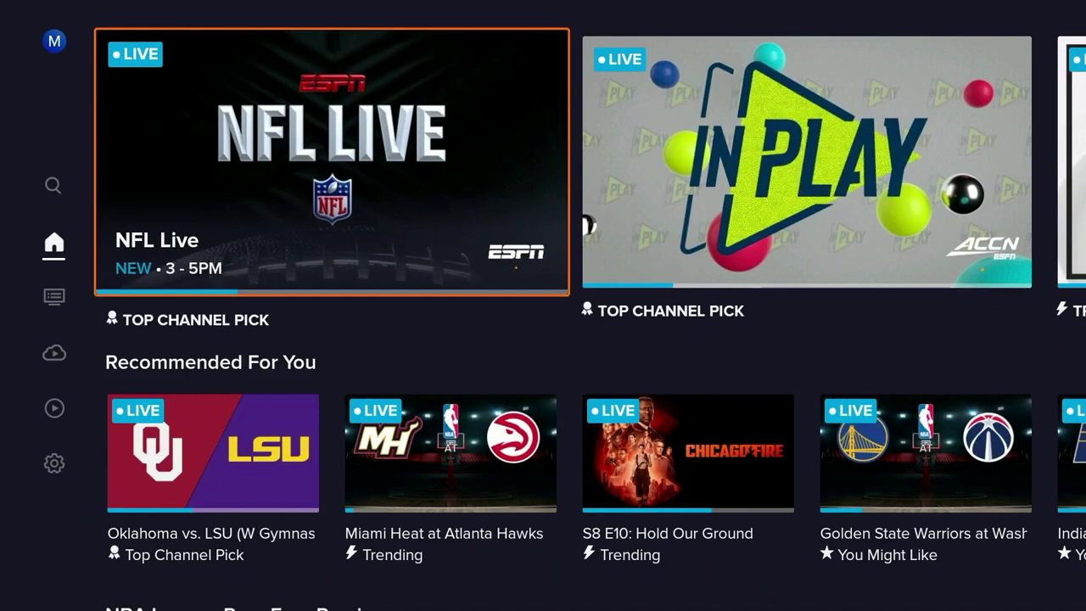
{"action": "key", "text": "Down"}
{"action": "key", "text": "Down"}
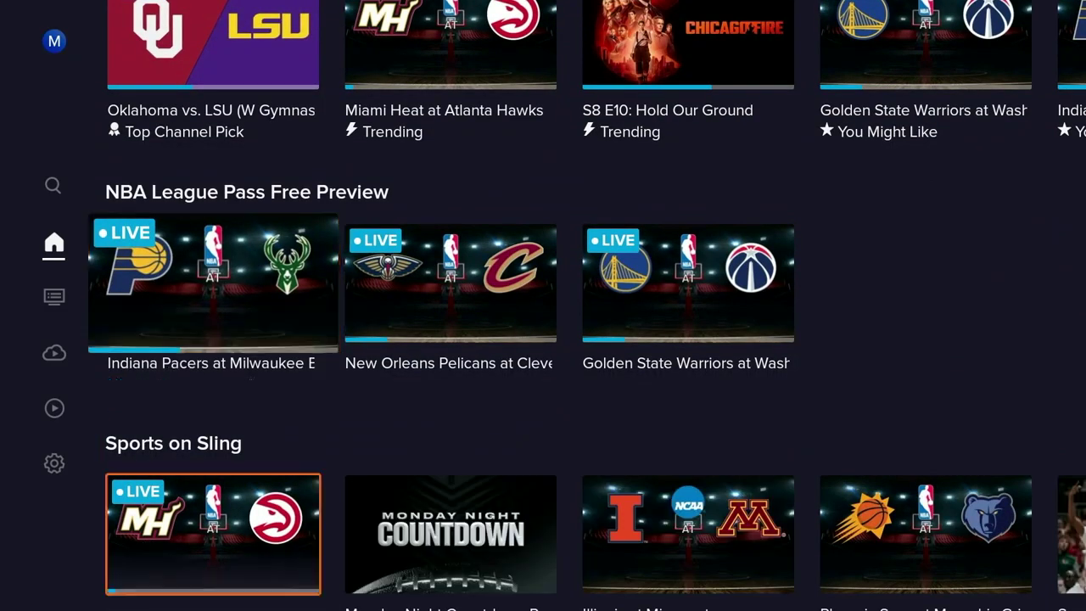
{"action": "key", "text": "Down"}
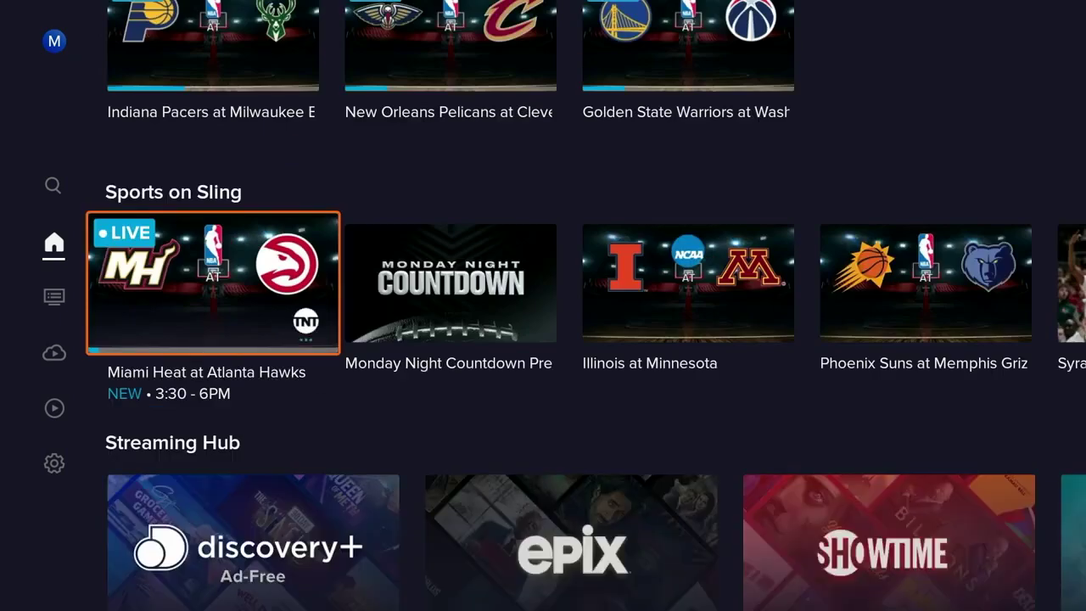
{"action": "key", "text": "Down"}
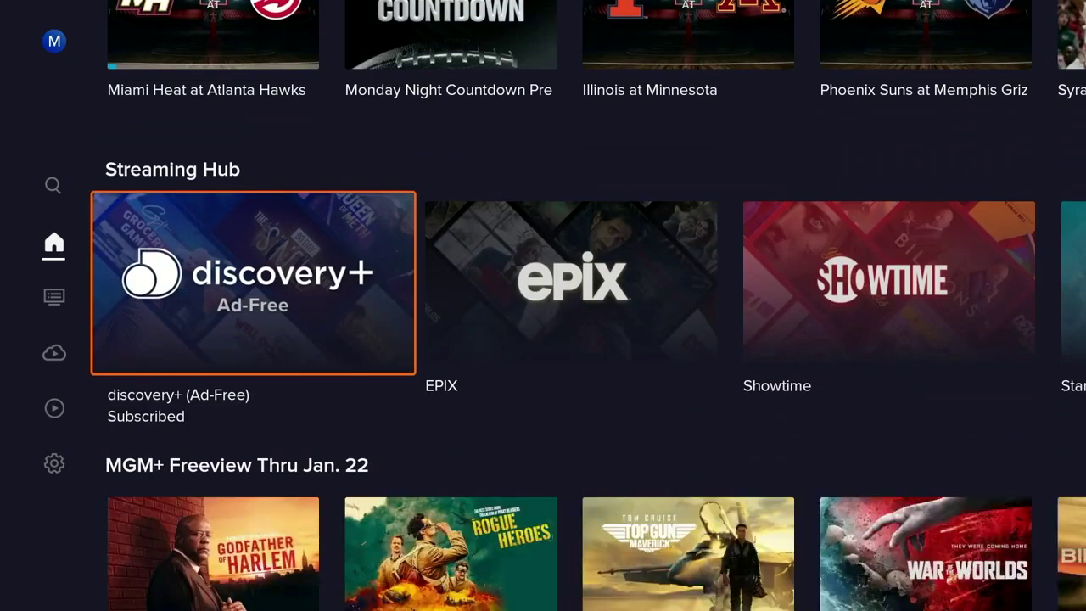
{"action": "key", "text": "Down"}
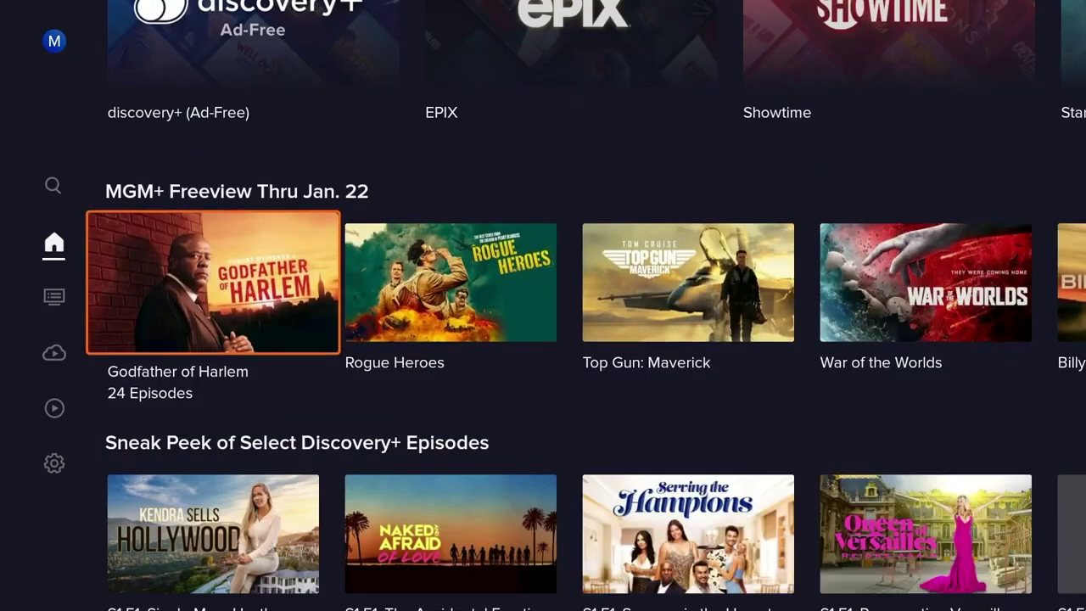
{"action": "key", "text": "Down"}
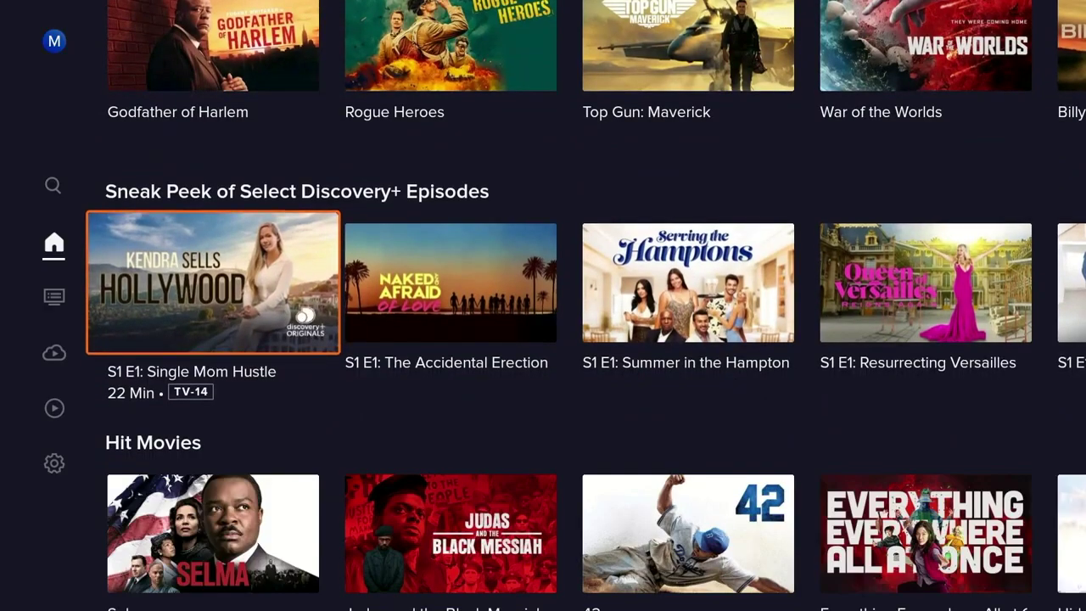
{"action": "key", "text": "Down"}
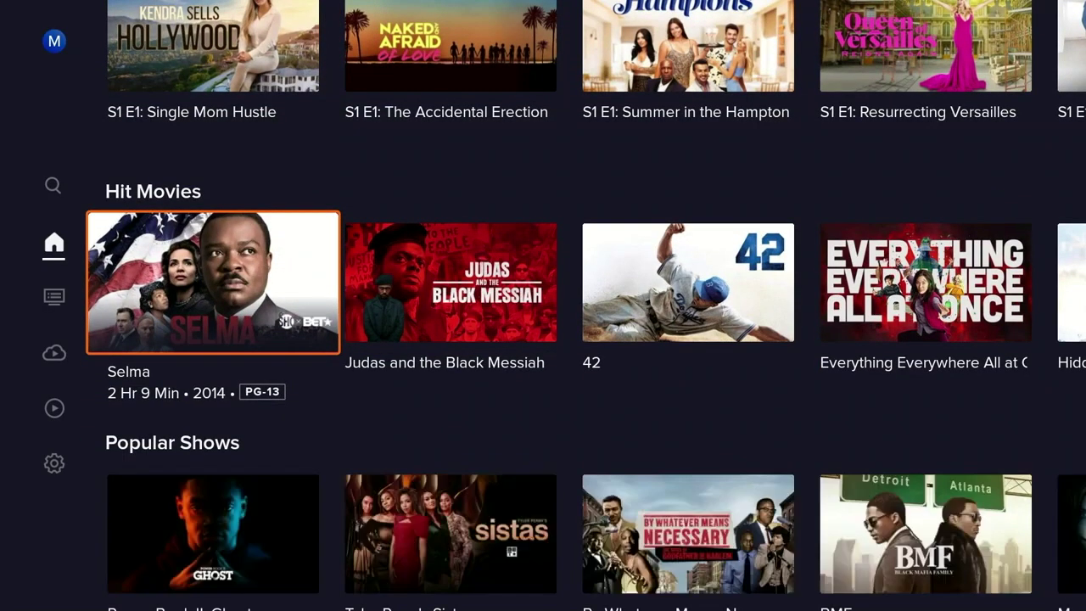
{"action": "key", "text": "Down"}
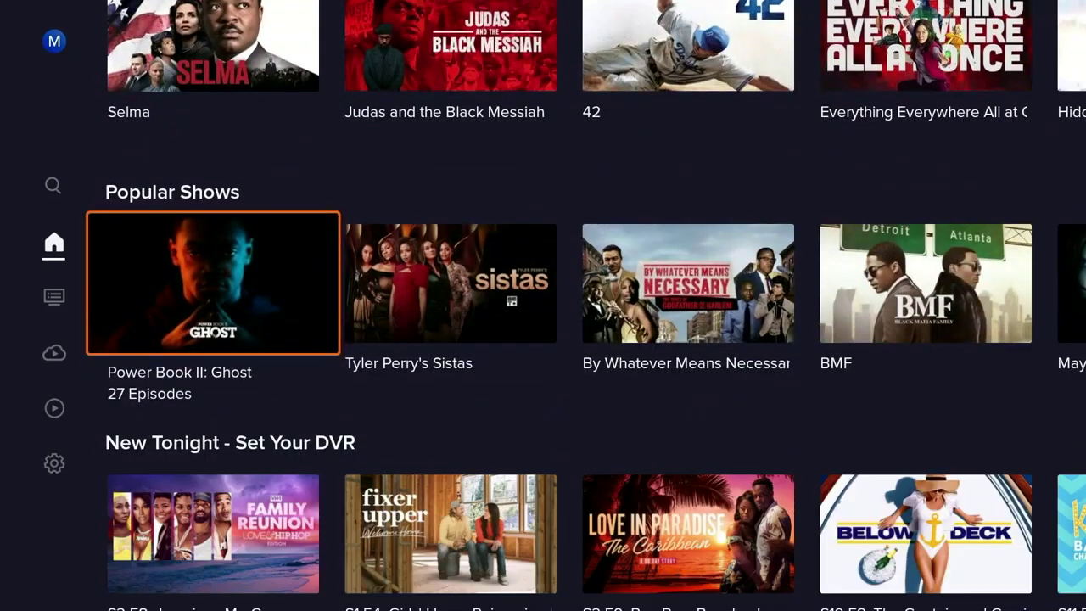
{"action": "key", "text": "Down"}
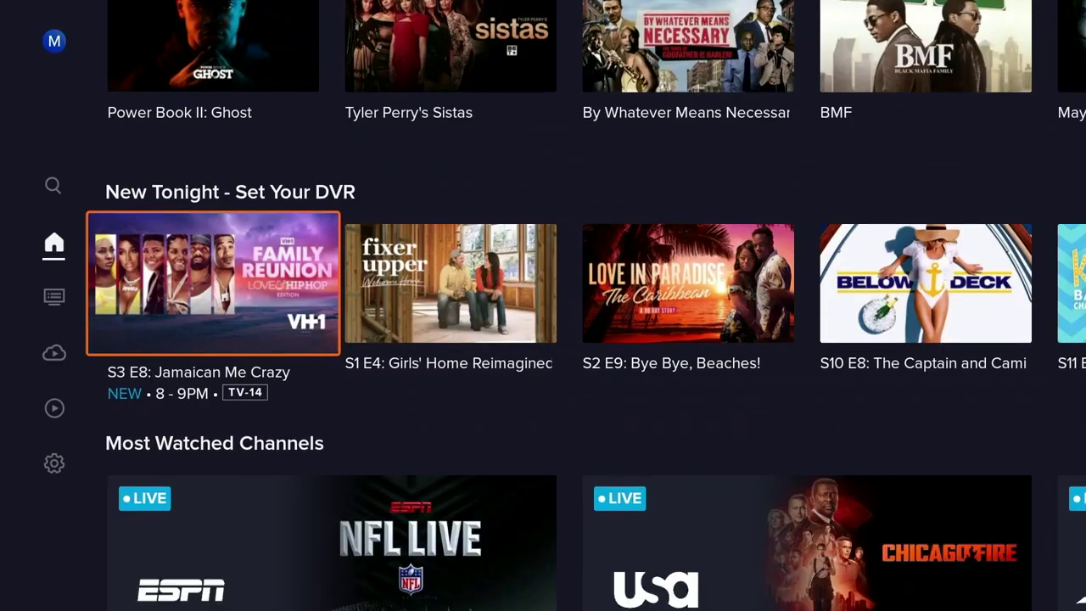
{"action": "key", "text": "Down"}
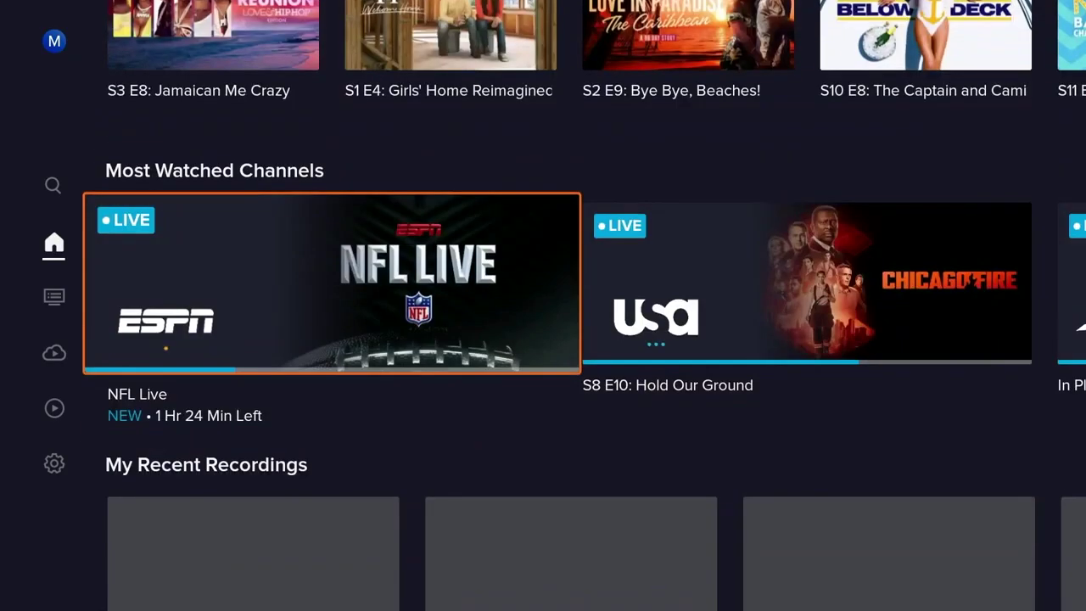
{"action": "key", "text": "Right"}
{"action": "key", "text": "Right"}
{"action": "key", "text": "Right"}
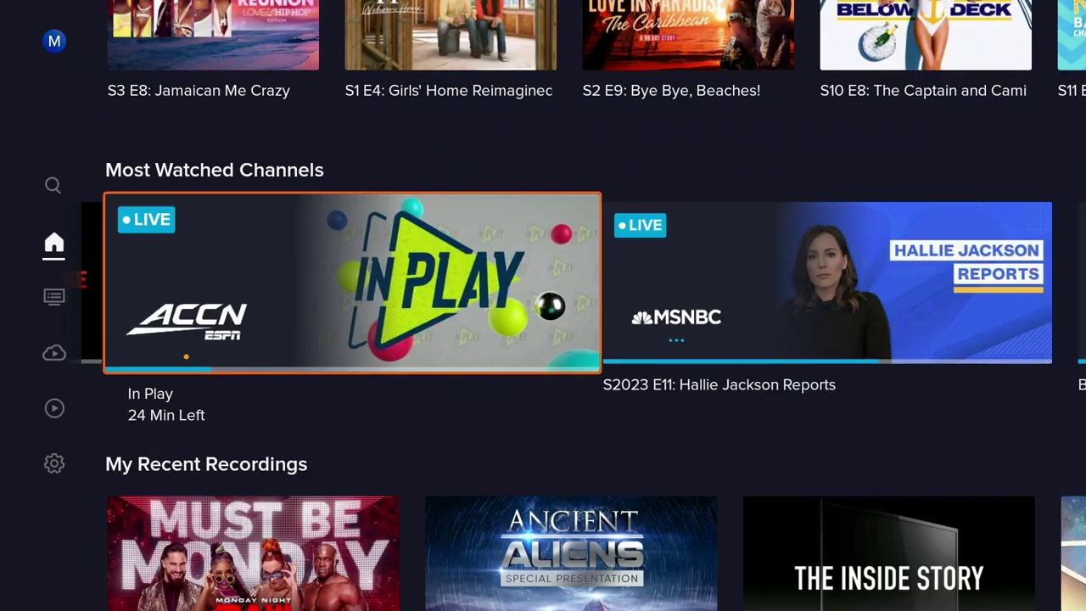
{"action": "key", "text": "Right"}
{"action": "key", "text": "Right"}
{"action": "key", "text": "Right"}
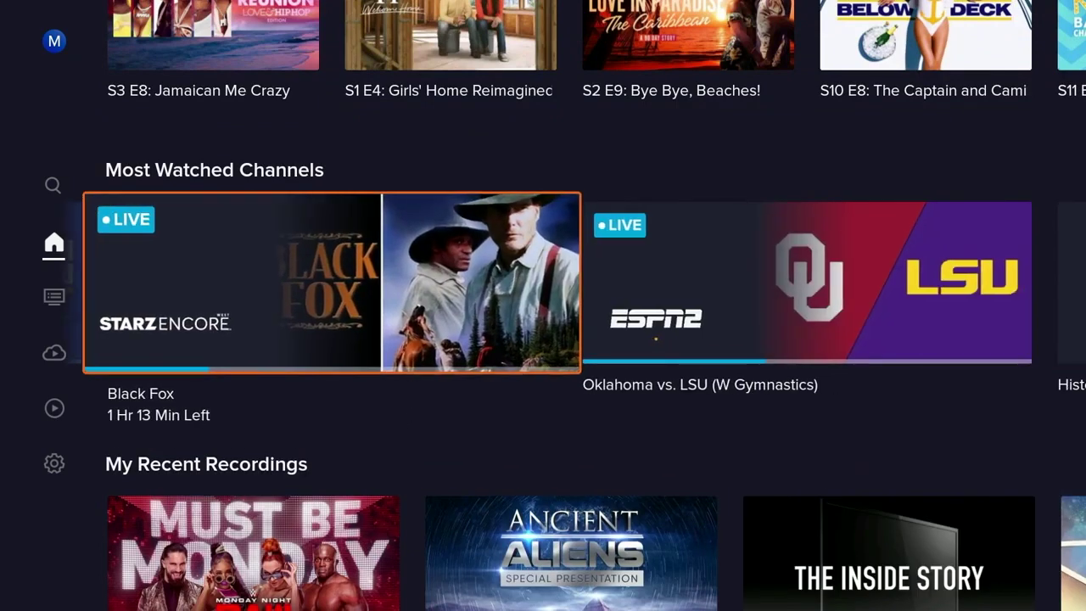
{"action": "key", "text": "Right"}
{"action": "key", "text": "Right"}
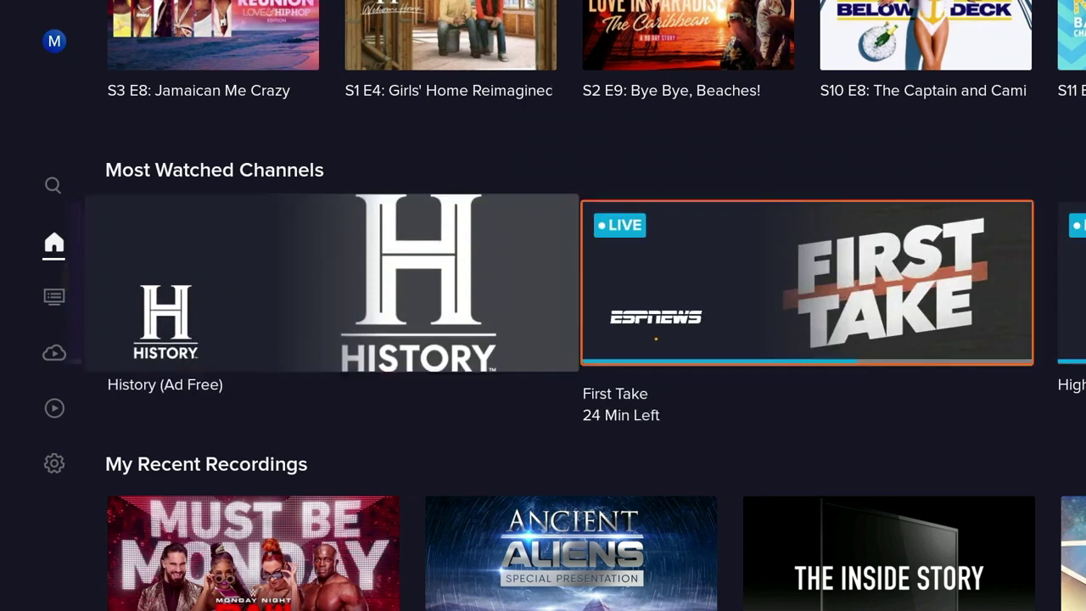
{"action": "key", "text": "Right"}
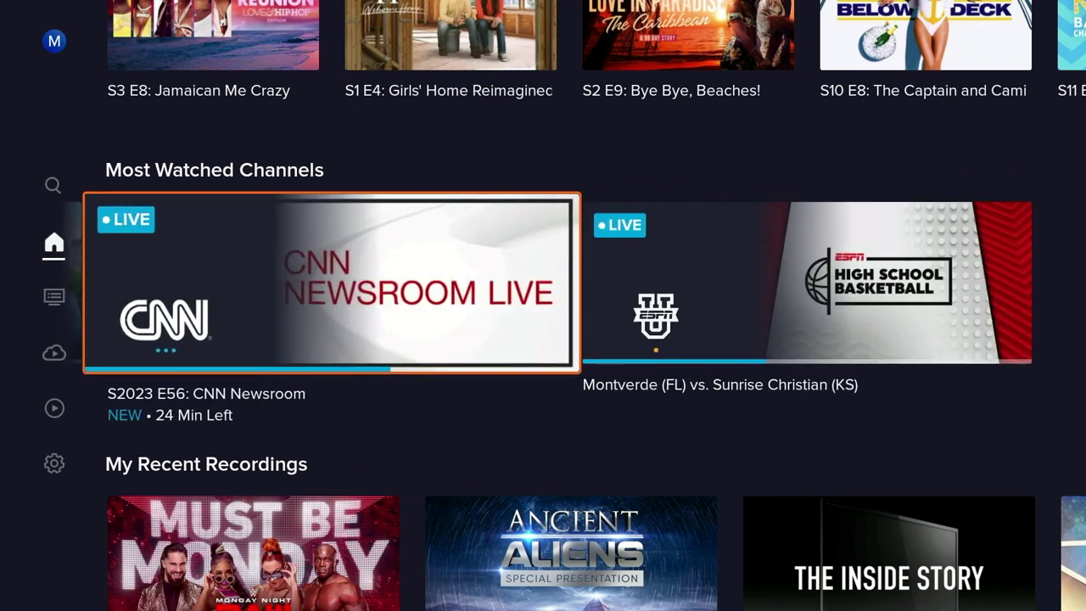
{"action": "key", "text": "Down"}
{"action": "key", "text": "Right"}
{"action": "key", "text": "Right"}
{"action": "key", "text": "Right"}
{"action": "key", "text": "Right"}
{"action": "key", "text": "Right"}
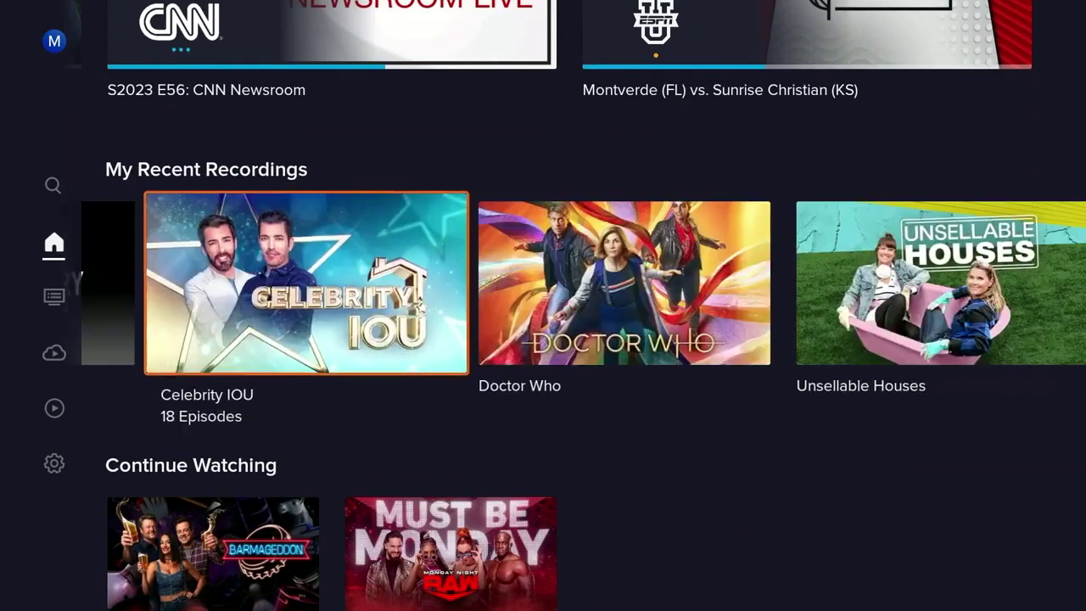
{"action": "key", "text": "Right"}
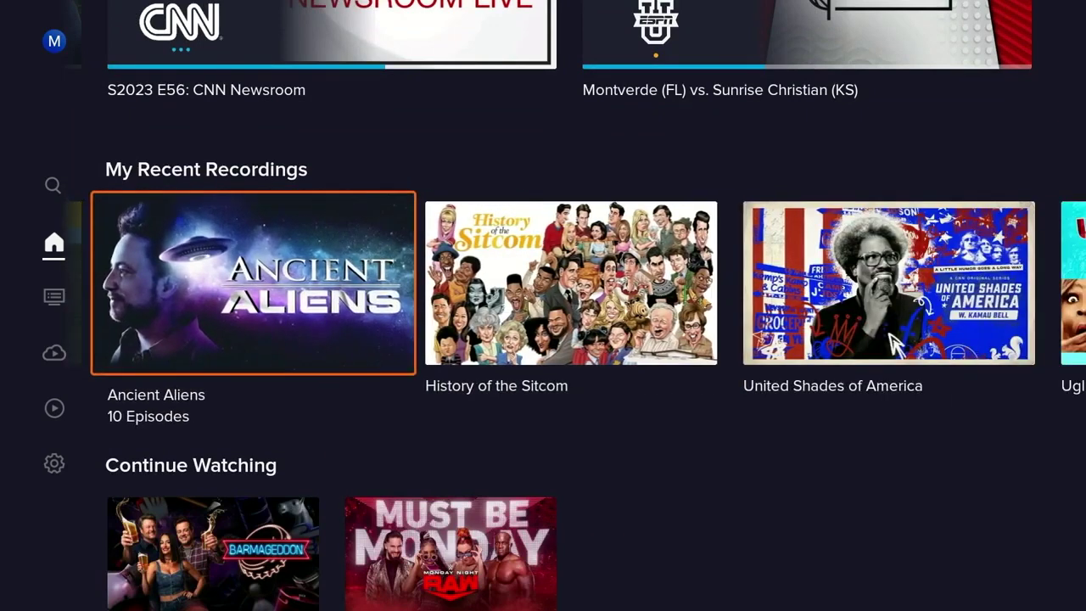
{"action": "key", "text": "Down"}
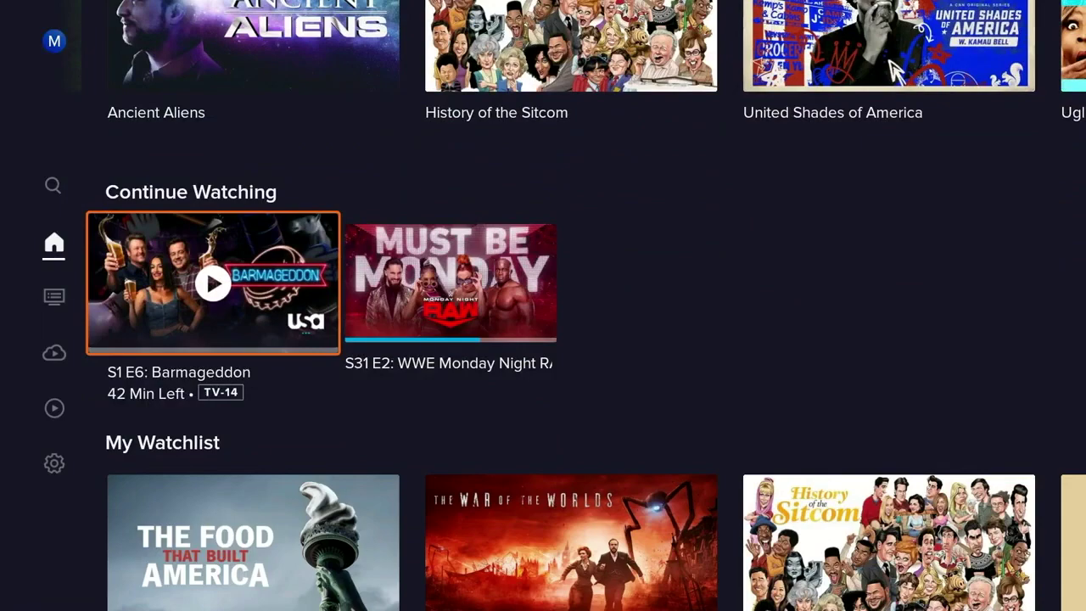
{"action": "key", "text": "Down"}
{"action": "key", "text": "Right"}
{"action": "key", "text": "Right"}
{"action": "key", "text": "Right"}
{"action": "key", "text": "Right"}
{"action": "key", "text": "Right"}
{"action": "key", "text": "Right"}
{"action": "key", "text": "Right"}
{"action": "key", "text": "Right"}
{"action": "key", "text": "Right"}
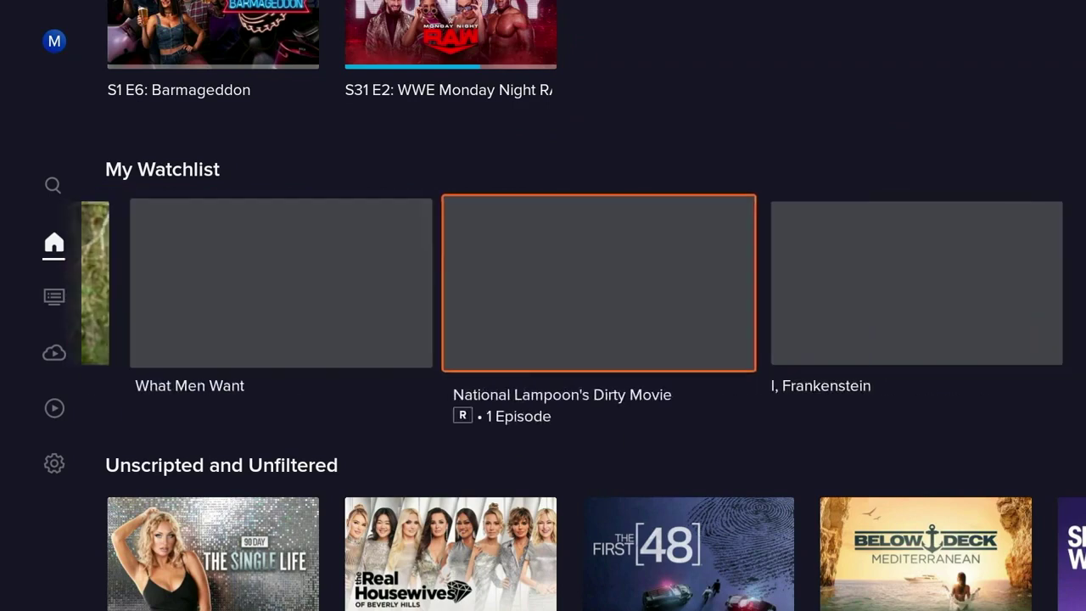
{"action": "key", "text": "Down"}
{"action": "key", "text": "Down"}
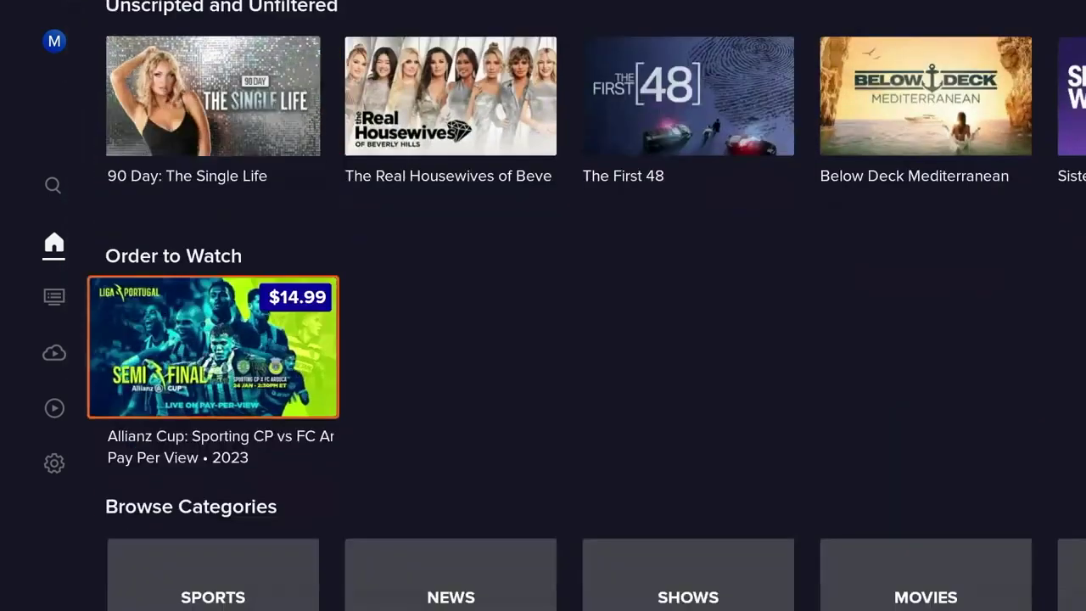
{"action": "key", "text": "Down"}
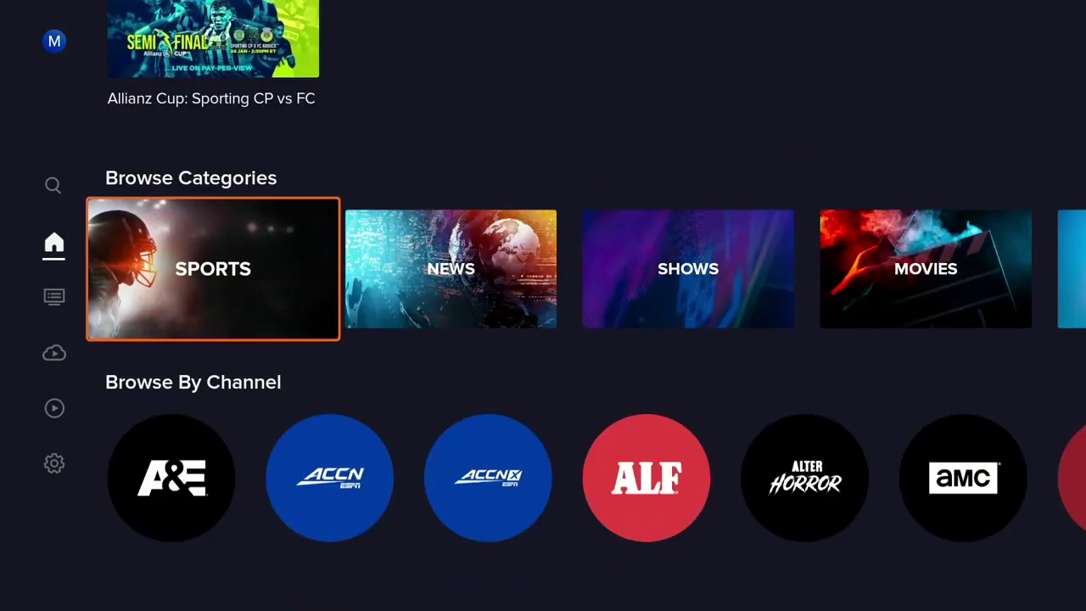
{"action": "key", "text": "Left"}
Pick the 'new' profile from the side-menu profile picker and scroll down its home rows
{"action": "key", "text": "Down"}
{"action": "key", "text": "Up"}
{"action": "key", "text": "Up"}
{"action": "key", "text": "Up"}
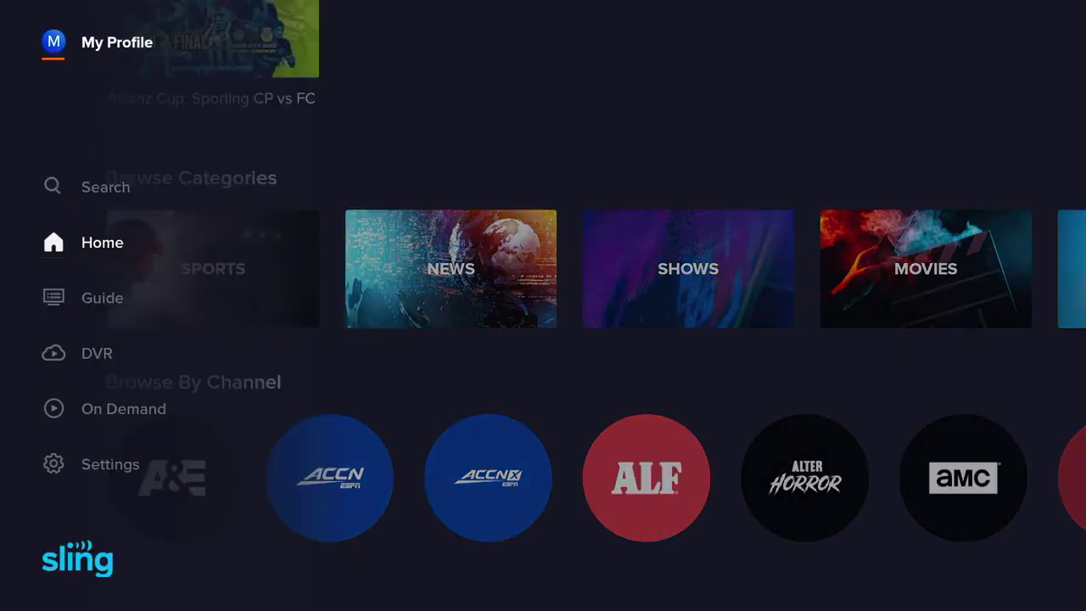
{"action": "key", "text": "Return"}
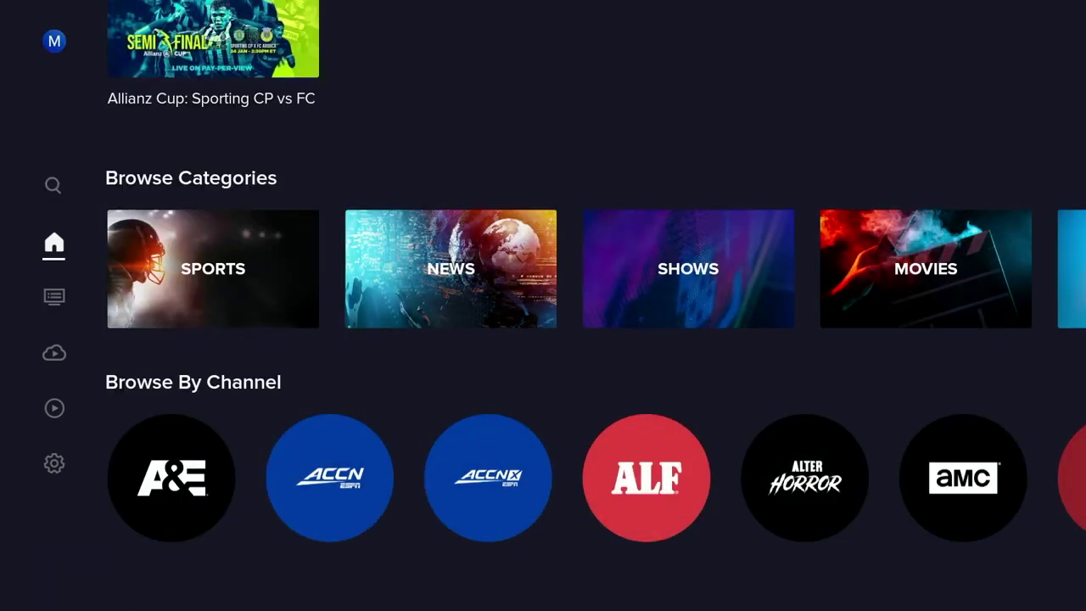
{"action": "key", "text": "Right"}
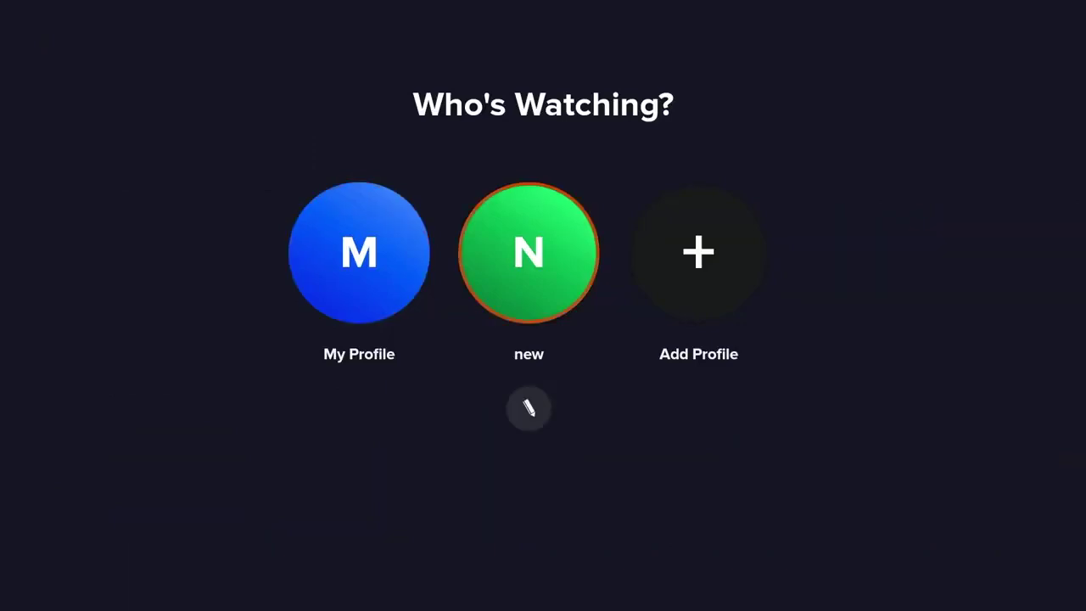
{"action": "key", "text": "Return"}
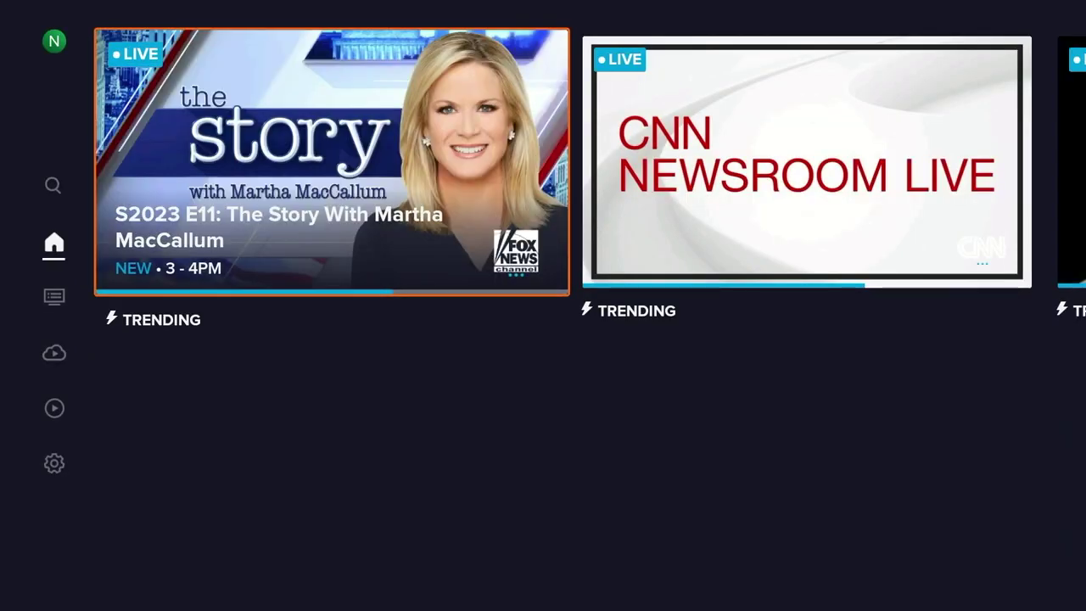
{"action": "key", "text": "Down"}
{"action": "key", "text": "Down"}
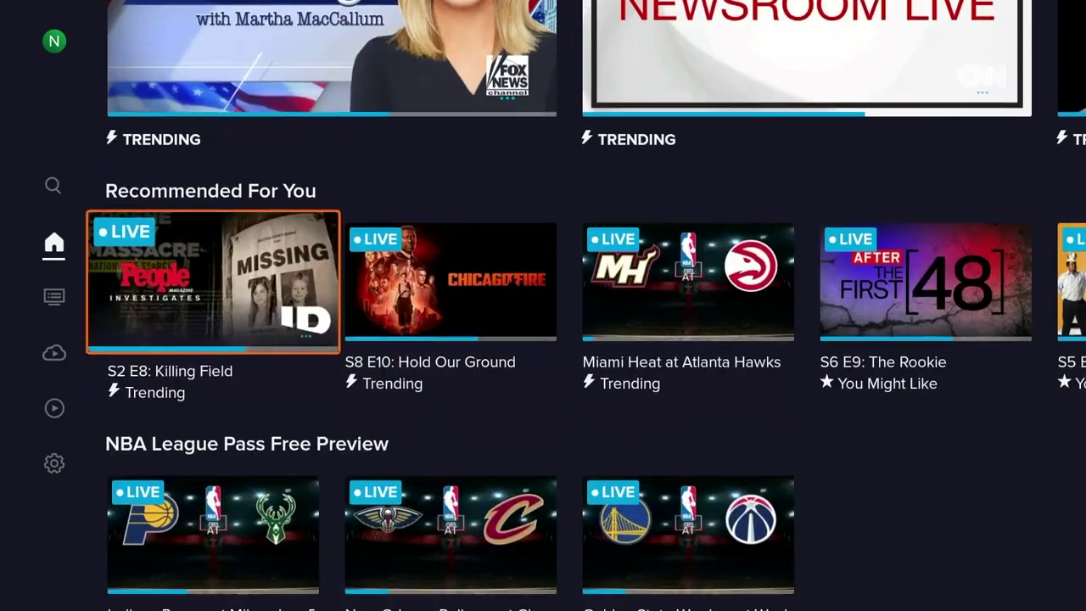
{"action": "key", "text": "Down"}
{"action": "key", "text": "Down"}
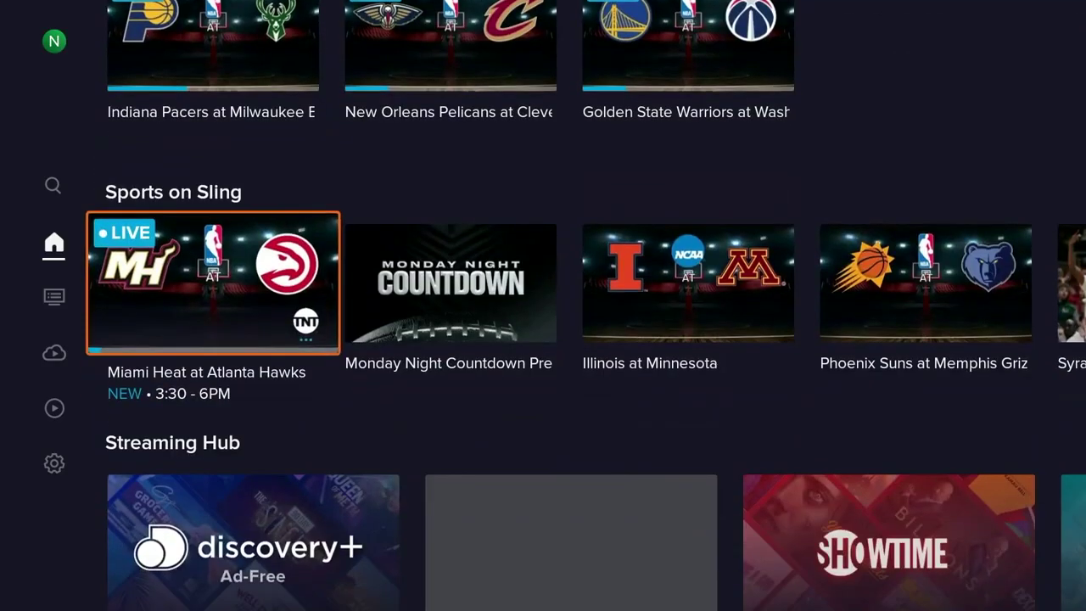
{"action": "key", "text": "Down"}
{"action": "key", "text": "Down"}
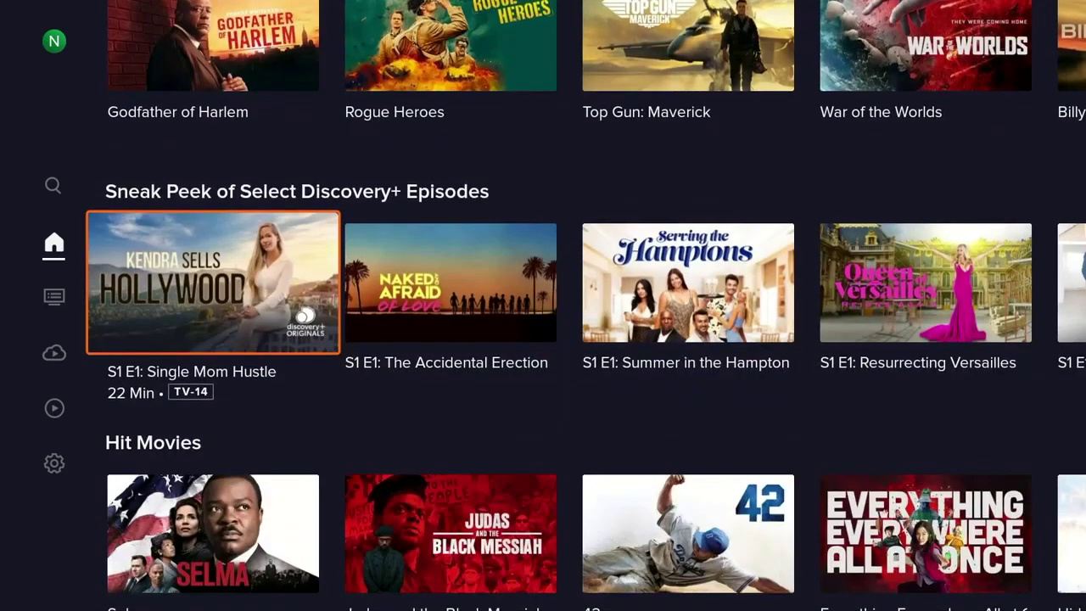
{"action": "key", "text": "Down"}
{"action": "key", "text": "Down"}
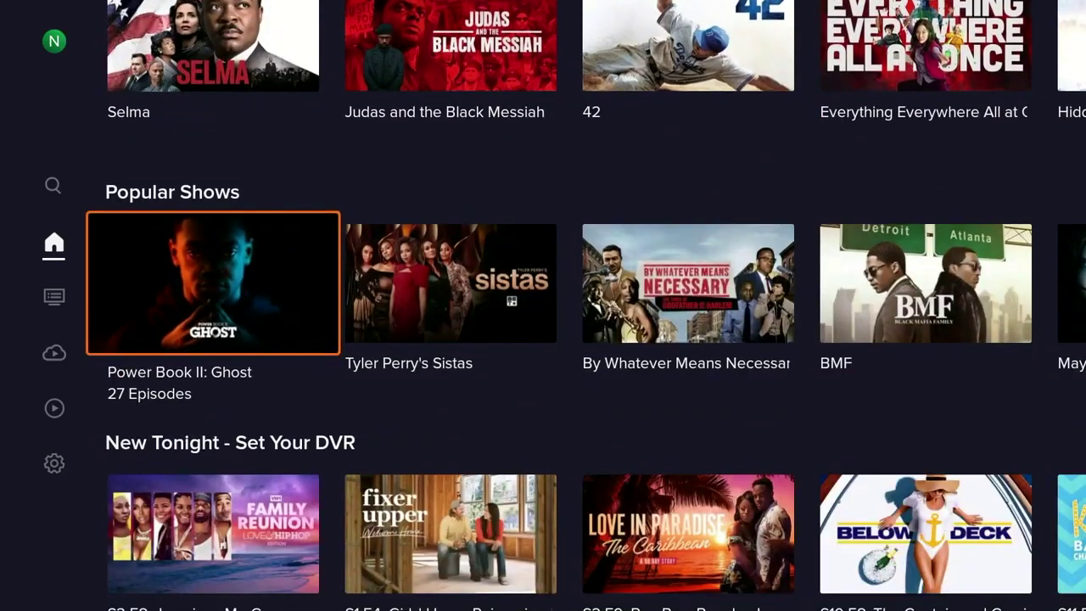
{"action": "key", "text": "Down"}
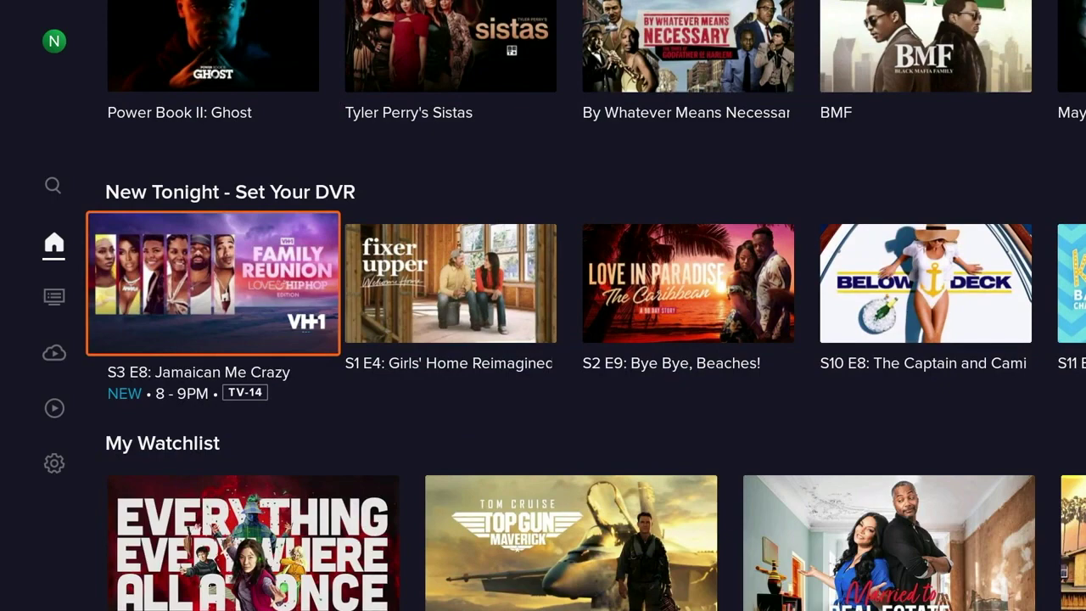
{"action": "key", "text": "Down"}
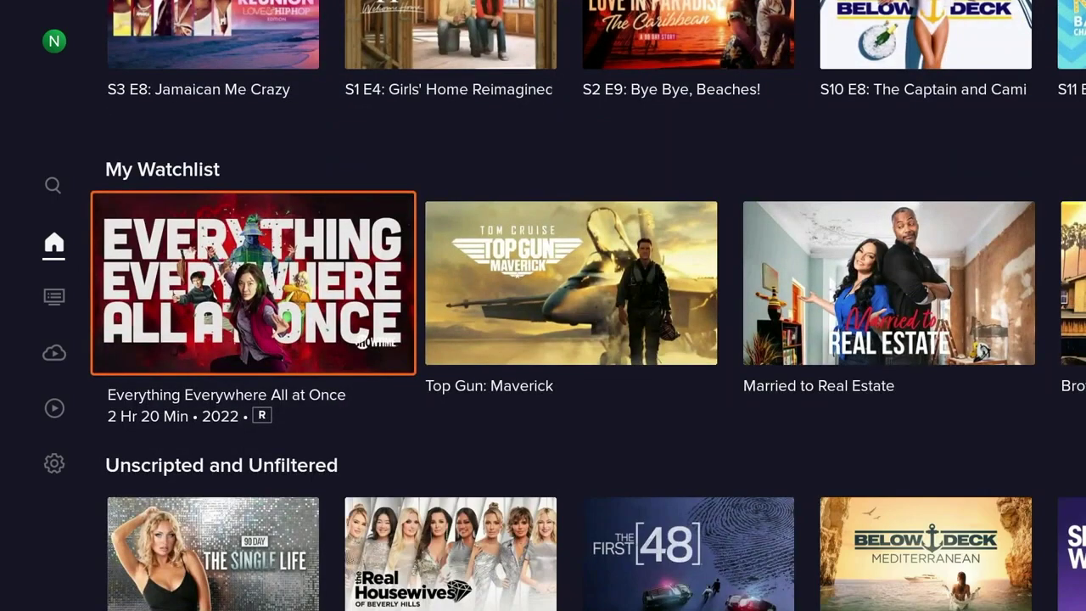
{"action": "key", "text": "Left"}
{"action": "key", "text": "Right"}
{"action": "key", "text": "Right"}
{"action": "key", "text": "Right"}
{"action": "key", "text": "Right"}
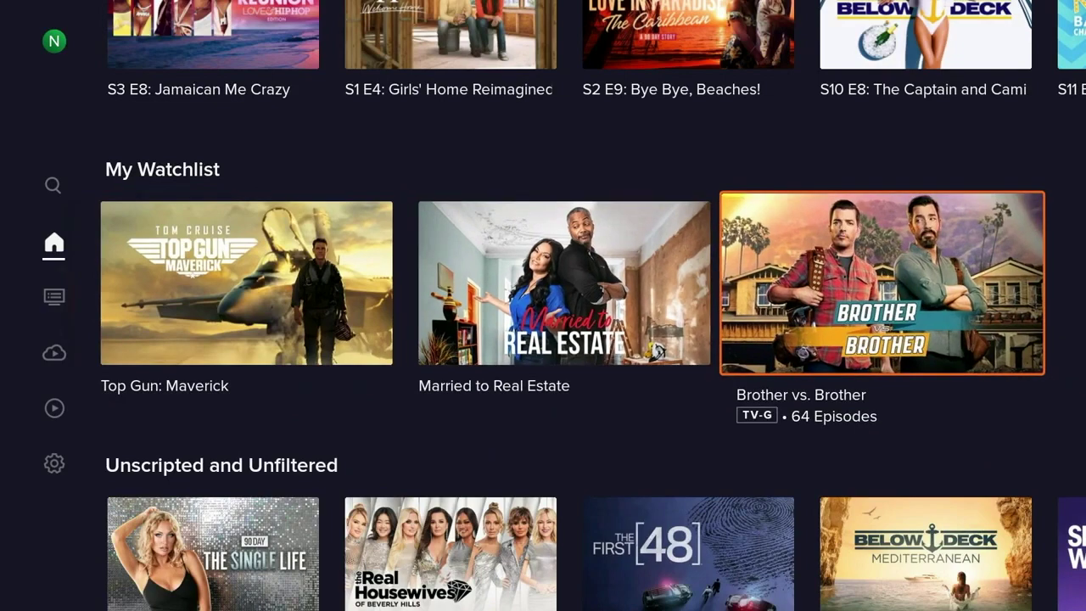
{"action": "key", "text": "Down"}
{"action": "key", "text": "Down"}
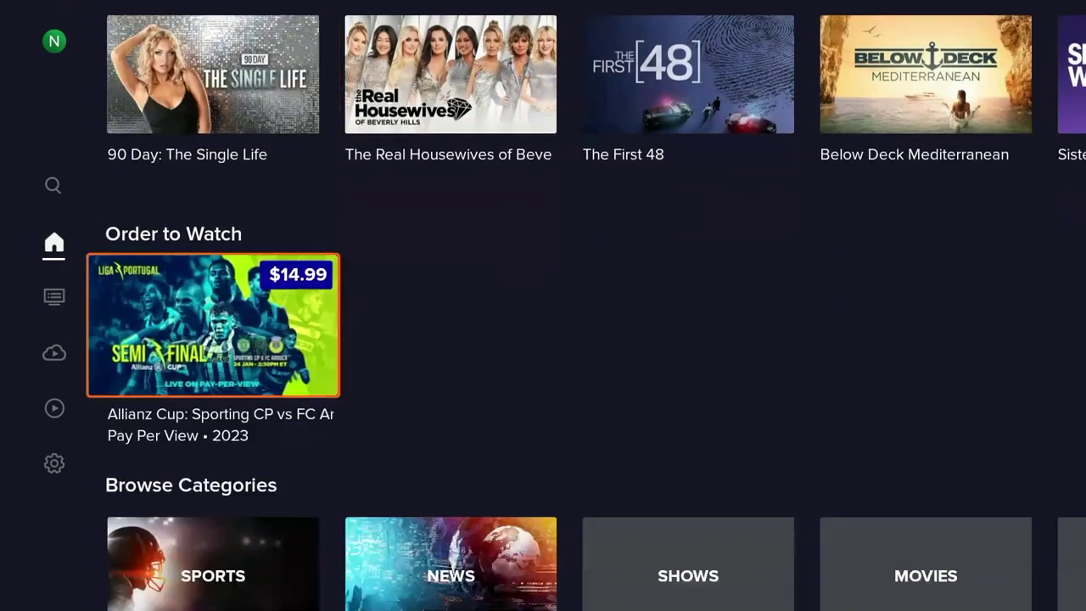
{"action": "key", "text": "Down"}
{"action": "key", "text": "Up"}
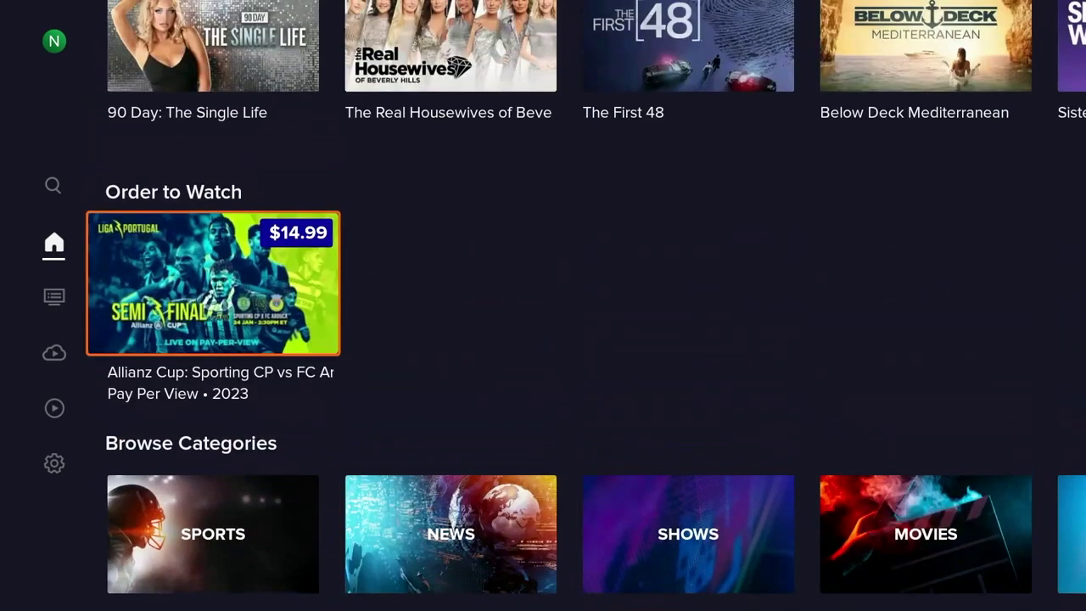
{"action": "key", "text": "Up"}
{"action": "key", "text": "Up"}
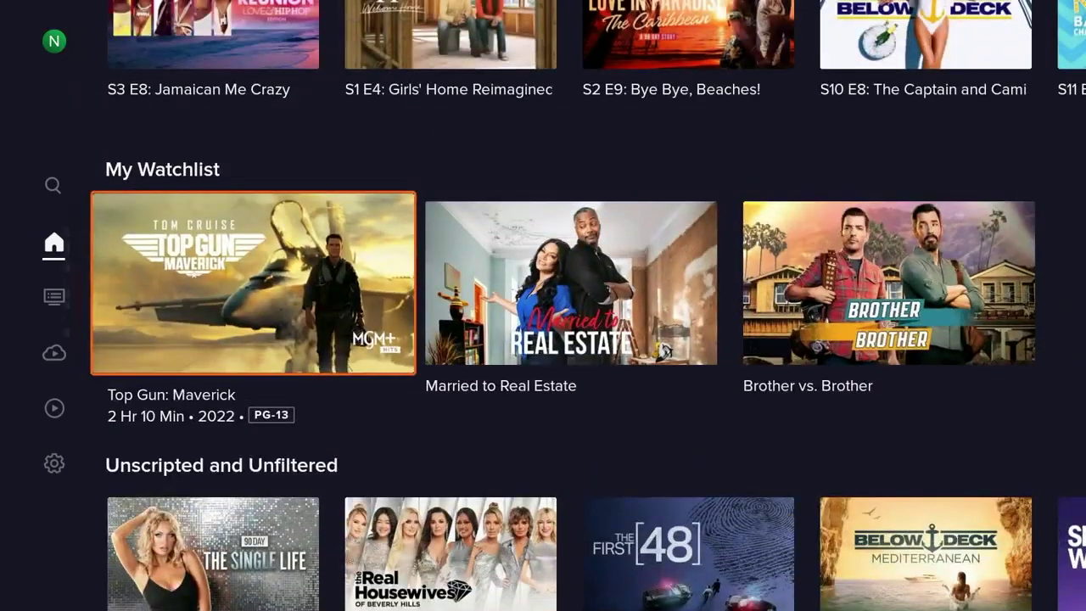
{"action": "key", "text": "Up"}
{"action": "key", "text": "Up"}
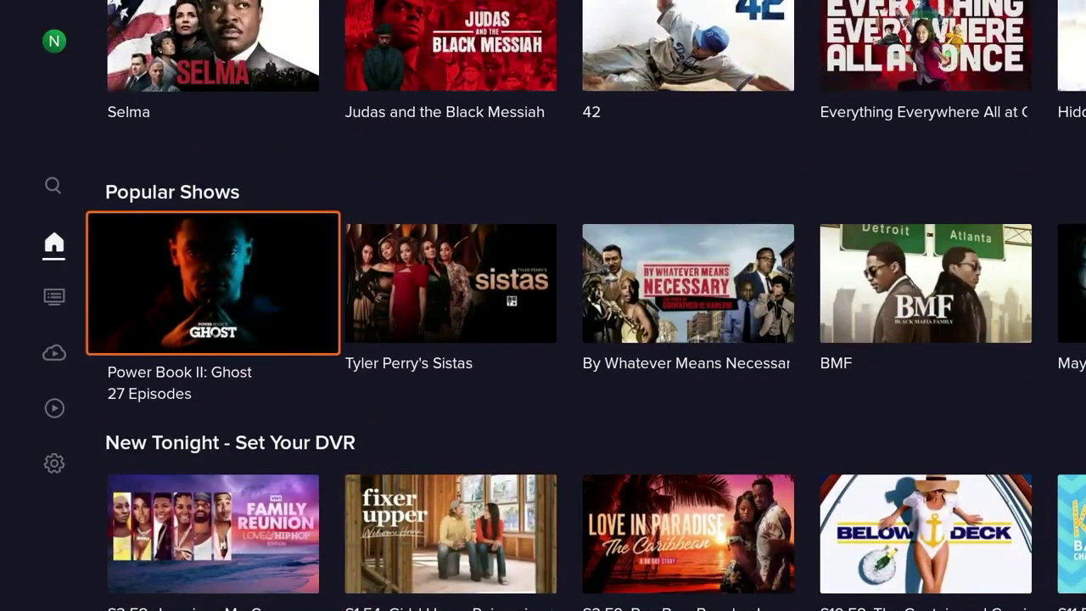
{"action": "key", "text": "Up"}
{"action": "key", "text": "Up"}
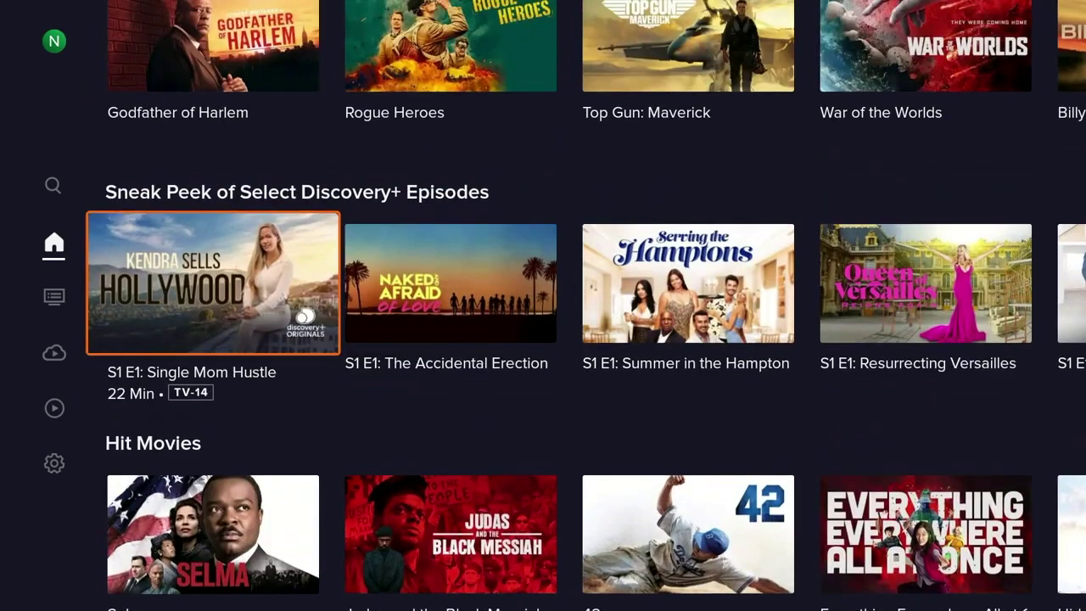
{"action": "key", "text": "Up"}
{"action": "key", "text": "Up"}
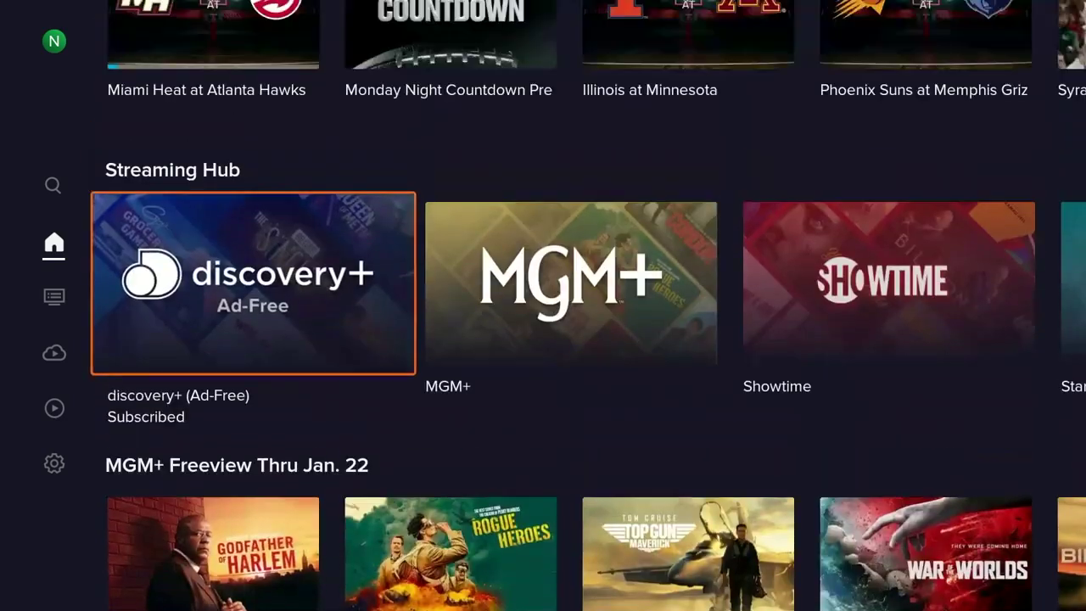
{"action": "key", "text": "Up"}
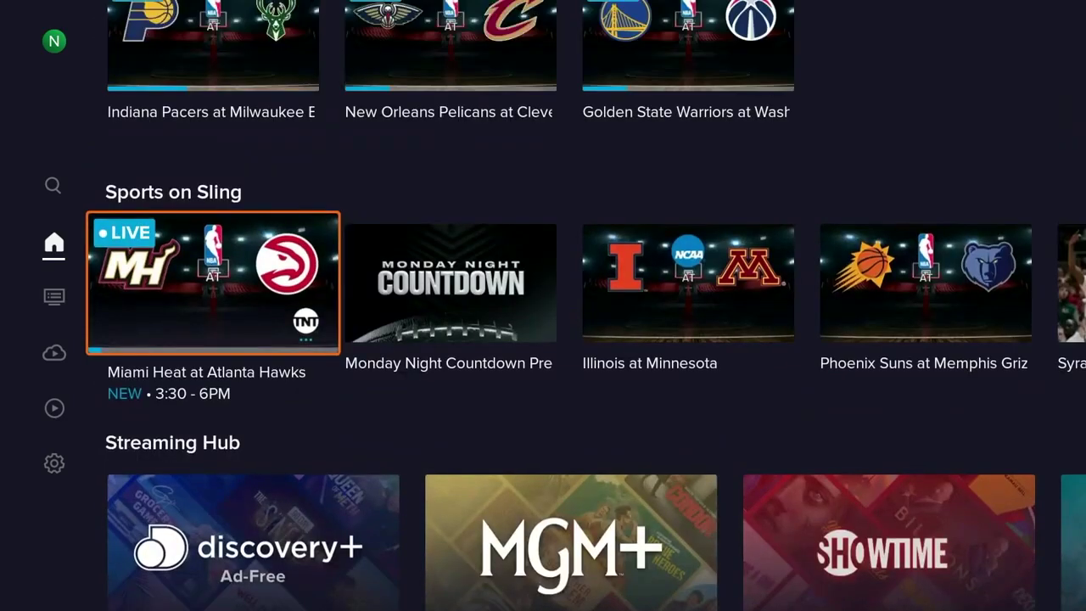
{"action": "key", "text": "Up"}
{"action": "key", "text": "Down"}
{"action": "key", "text": "Down"}
{"action": "key", "text": "Right"}
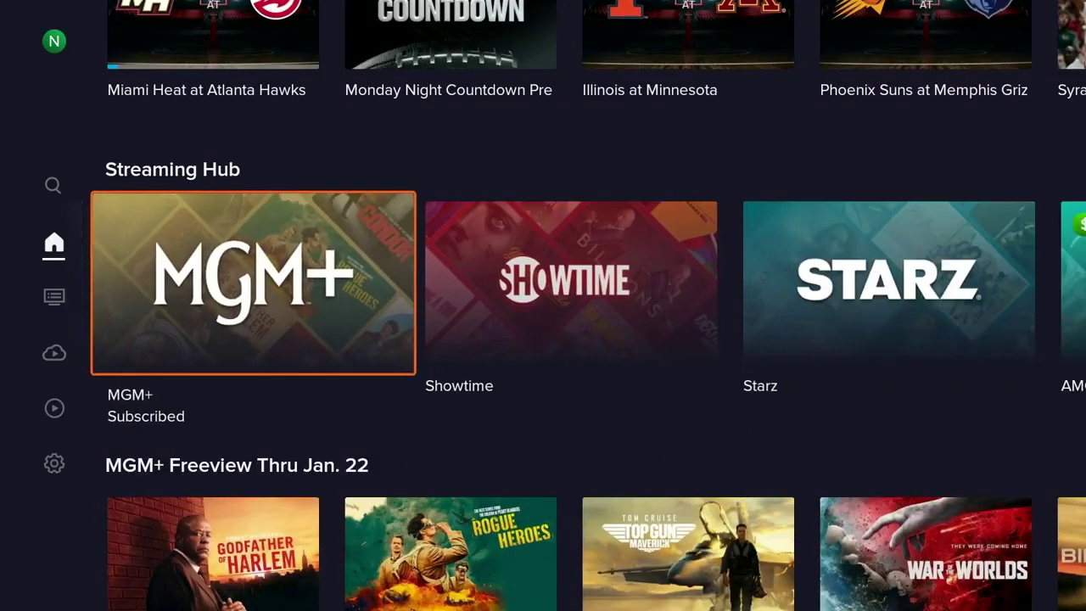
{"action": "key", "text": "Right"}
Open the Showtime hub, add The Green Knight to the watchlist, and return to the row
{"action": "key", "text": "Return"}
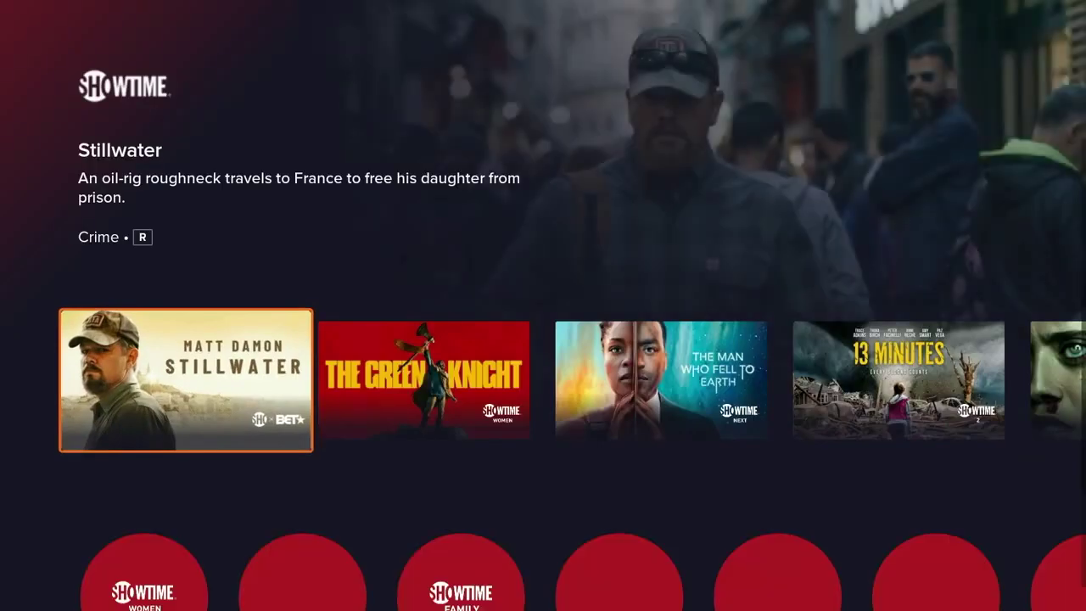
{"action": "key", "text": "Right"}
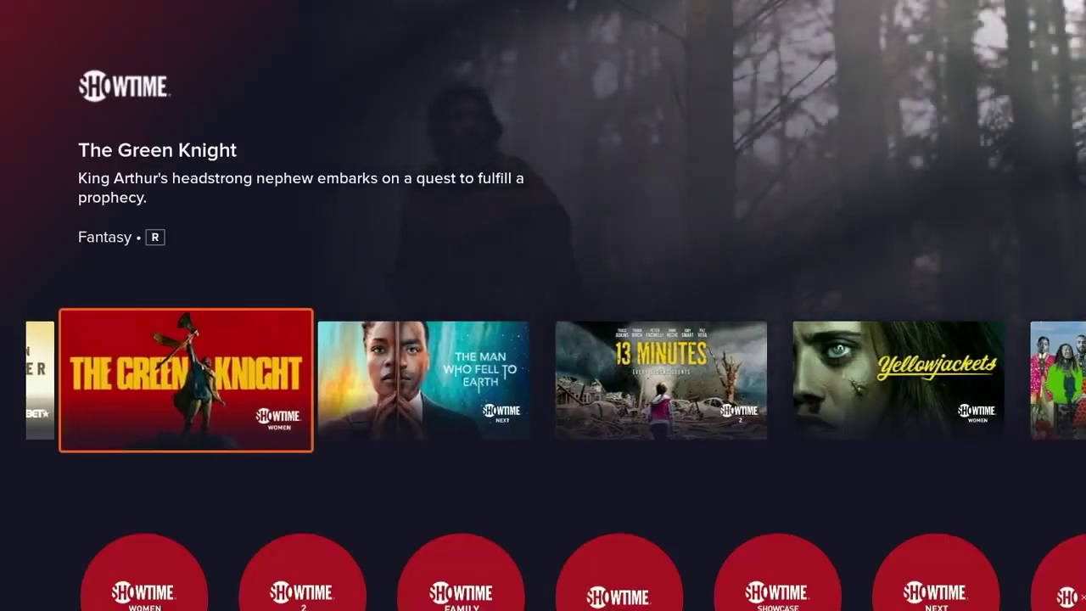
{"action": "key", "text": "Return"}
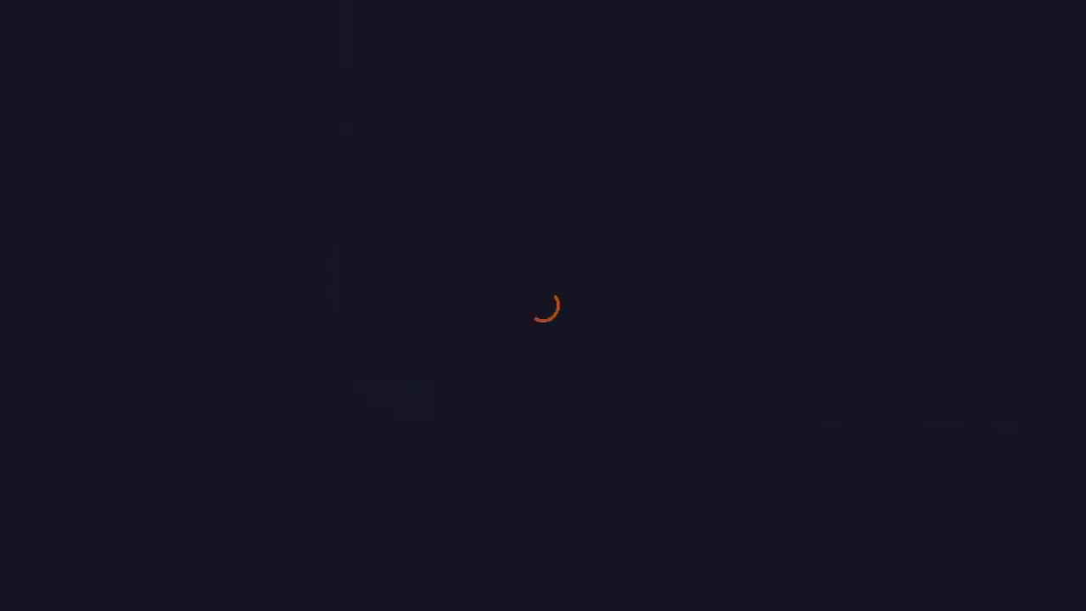
{"action": "key", "text": "Right"}
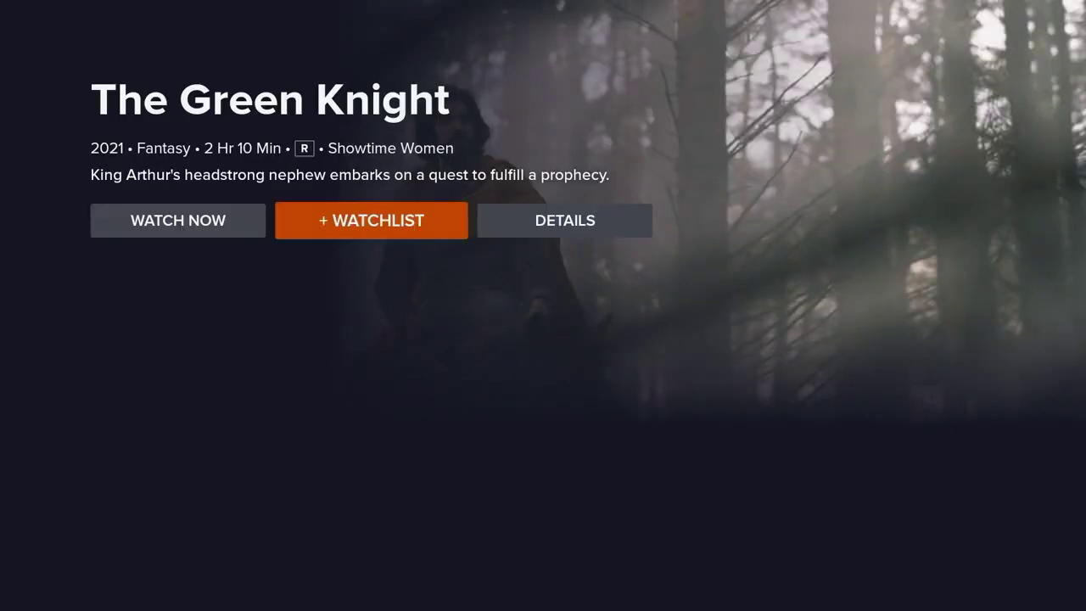
{"action": "key", "text": "Return"}
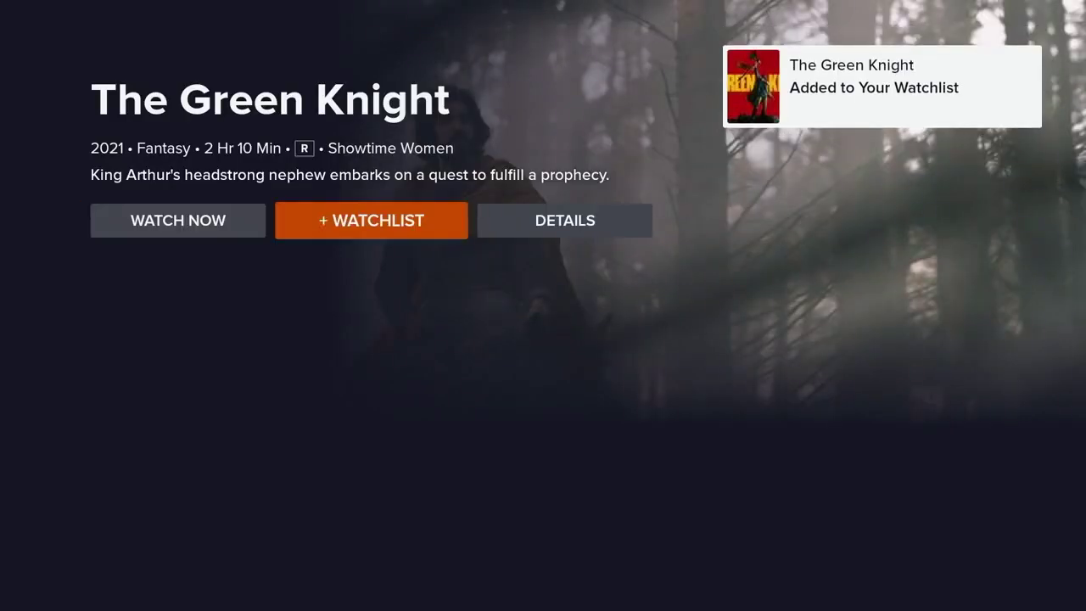
{"action": "key", "text": "Escape"}
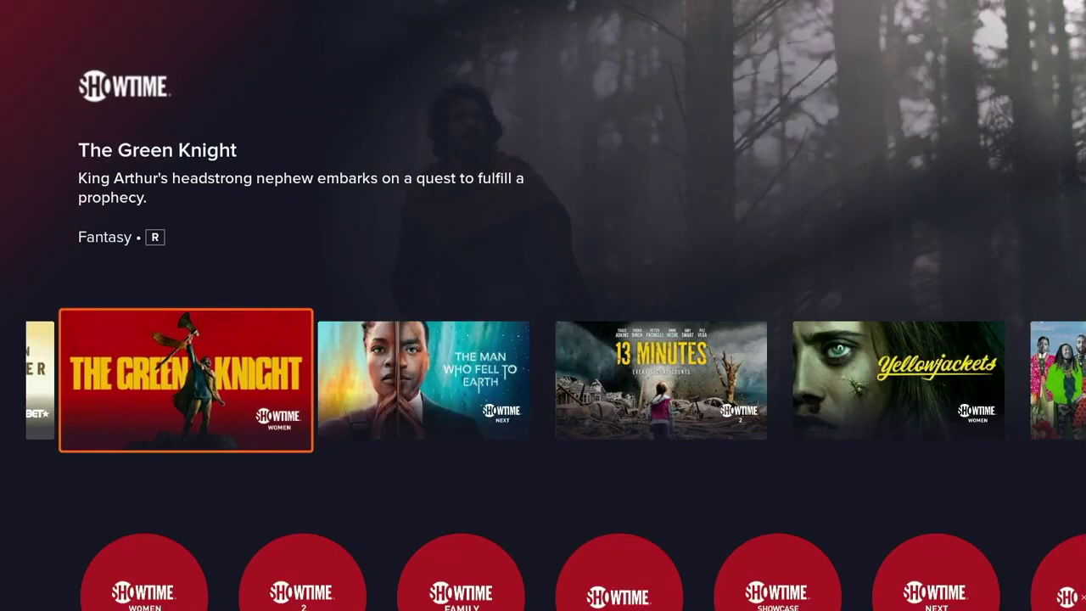
{"action": "key", "text": "Left"}
Exit Showtime to the Sling home and open Who's Watching from the sidebar profile entry
{"action": "key", "text": "Escape"}
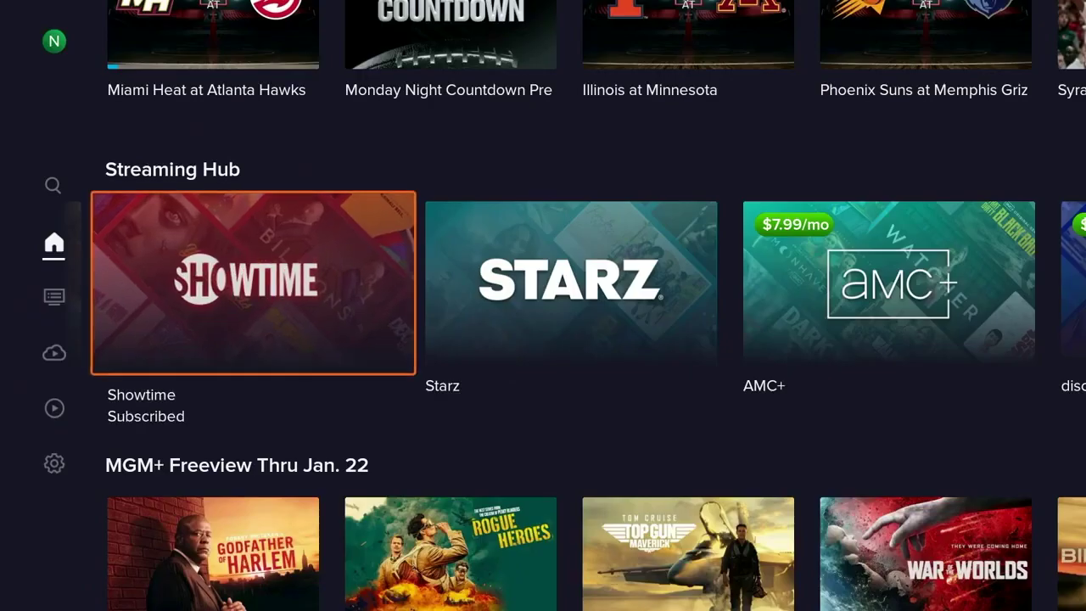
{"action": "key", "text": "Right"}
{"action": "key", "text": "Right"}
{"action": "key", "text": "Right"}
{"action": "key", "text": "Right"}
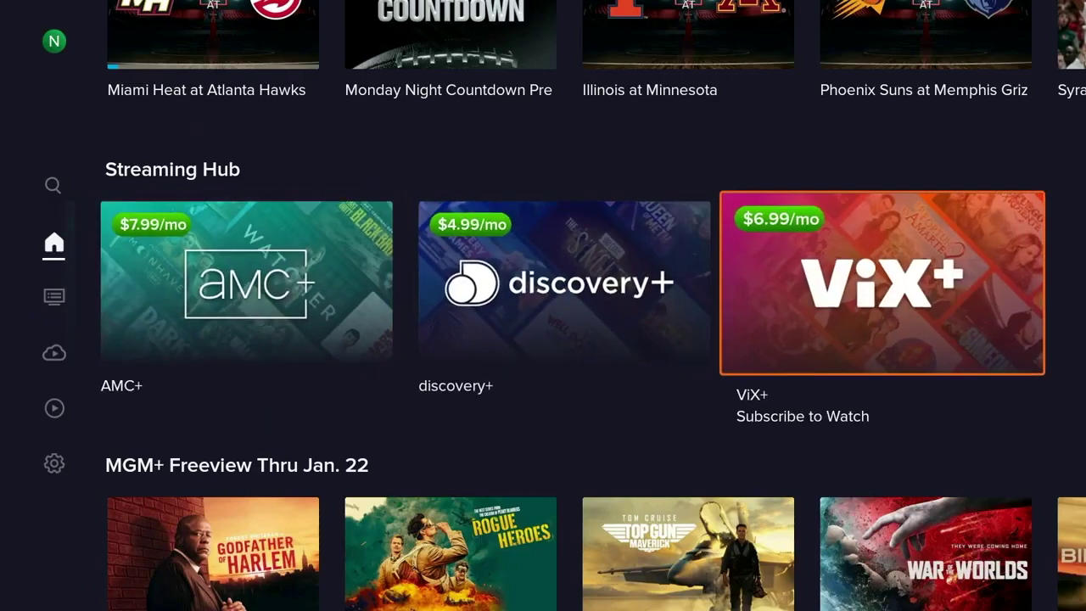
{"action": "key", "text": "Left"}
{"action": "key", "text": "Left"}
{"action": "key", "text": "Up"}
{"action": "key", "text": "Up"}
{"action": "key", "text": "Left"}
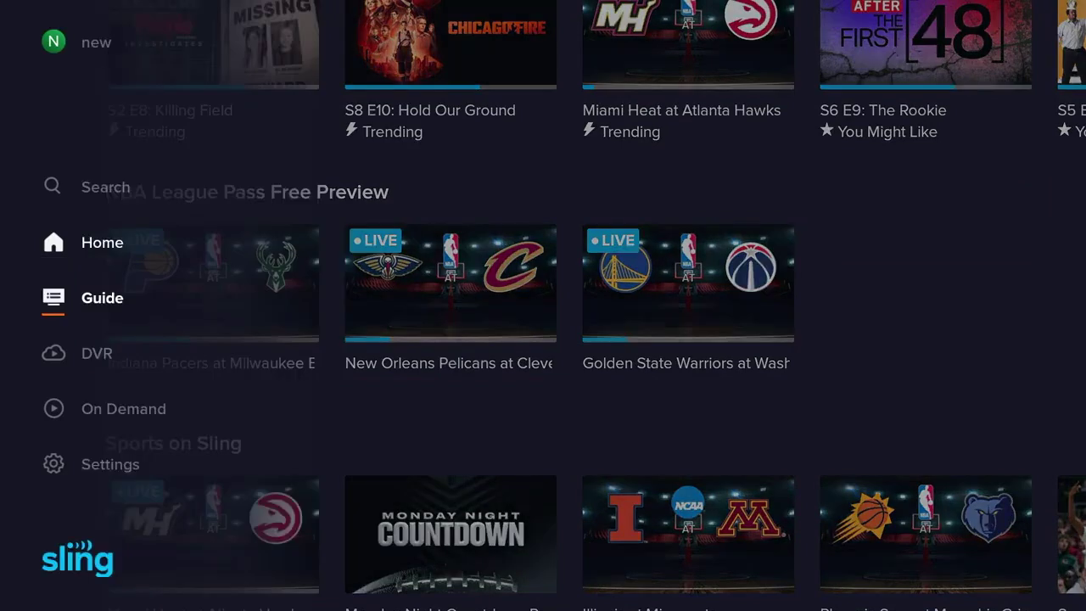
{"action": "key", "text": "Up"}
{"action": "key", "text": "Up"}
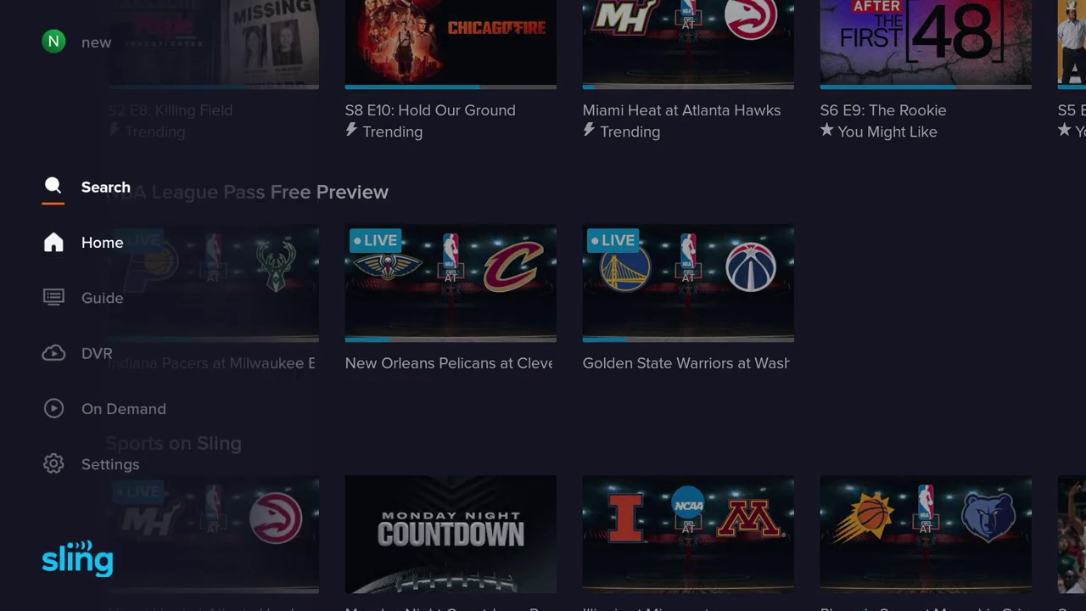
{"action": "key", "text": "Up"}
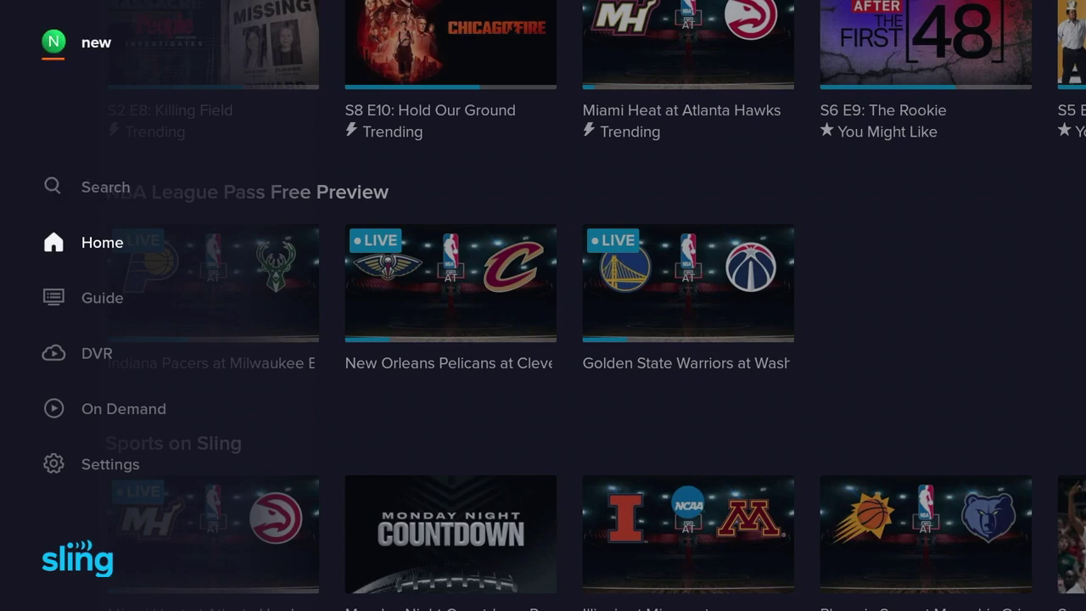
{"action": "key", "text": "Return"}
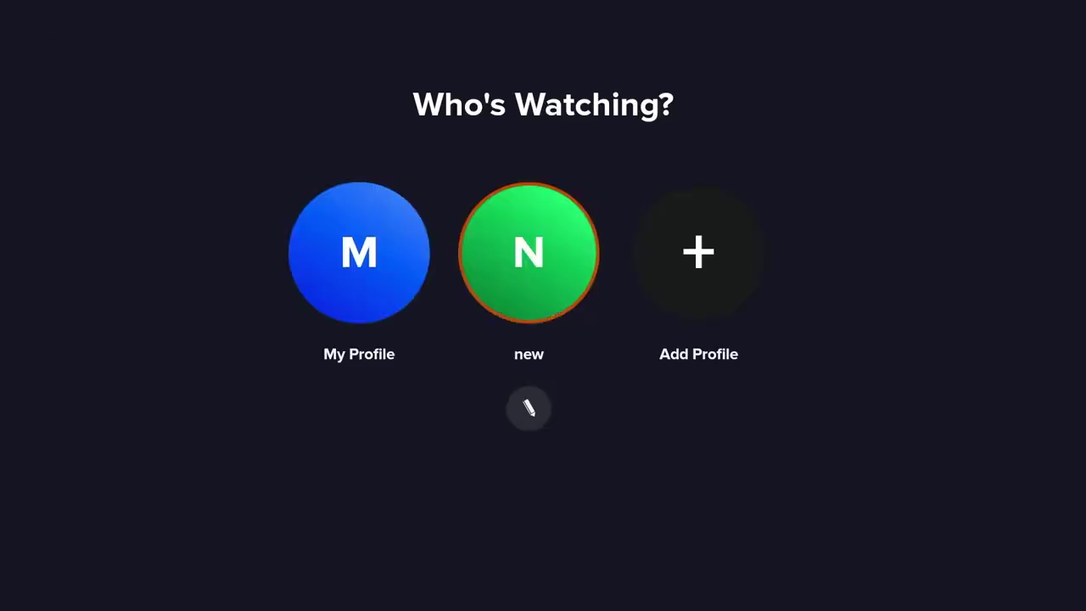
Start a new profile and enter the name 'dad' on the on-screen keyboard
{"action": "key", "text": "Right"}
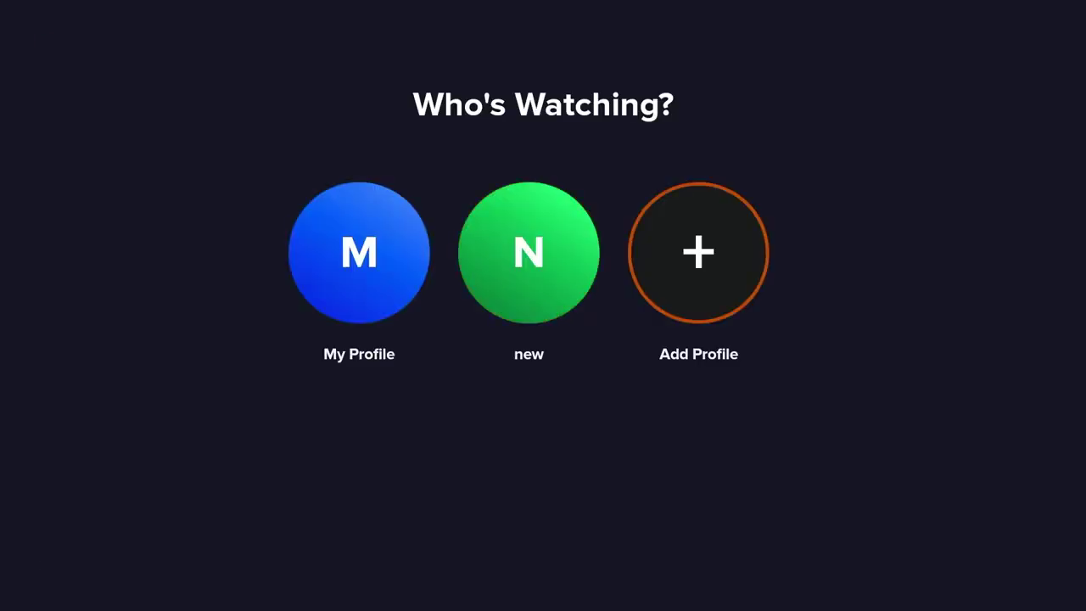
{"action": "key", "text": "Return"}
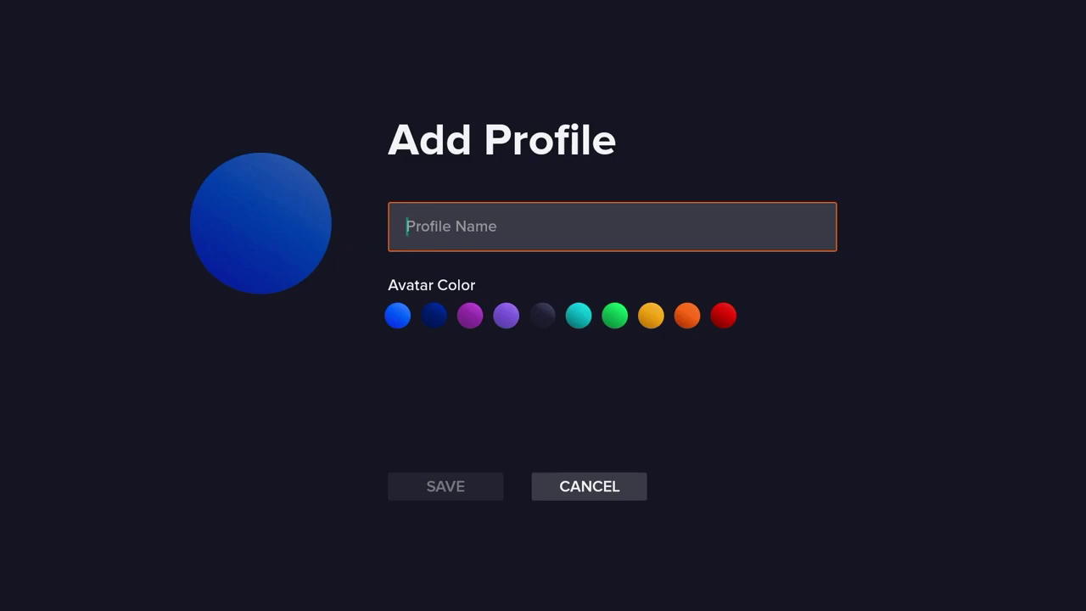
{"action": "key", "text": "Return"}
{"action": "key", "text": "Down"}
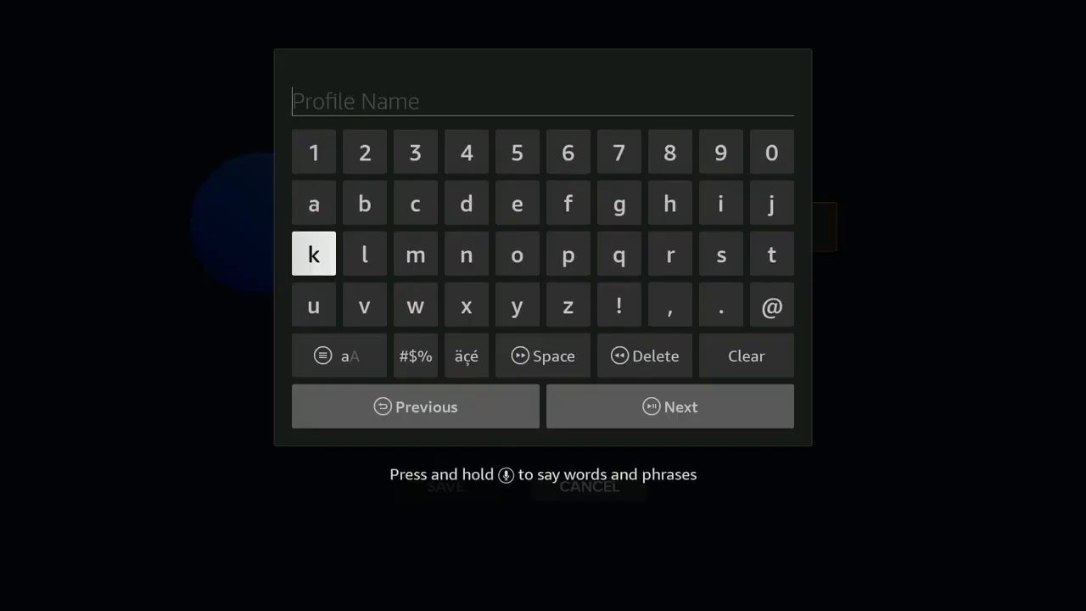
{"action": "key", "text": "Up"}
{"action": "key", "text": "Right"}
{"action": "key", "text": "Right"}
{"action": "key", "text": "Right"}
{"action": "key", "text": "Return"}
{"action": "key", "text": "Left"}
{"action": "key", "text": "Left"}
{"action": "key", "text": "Left"}
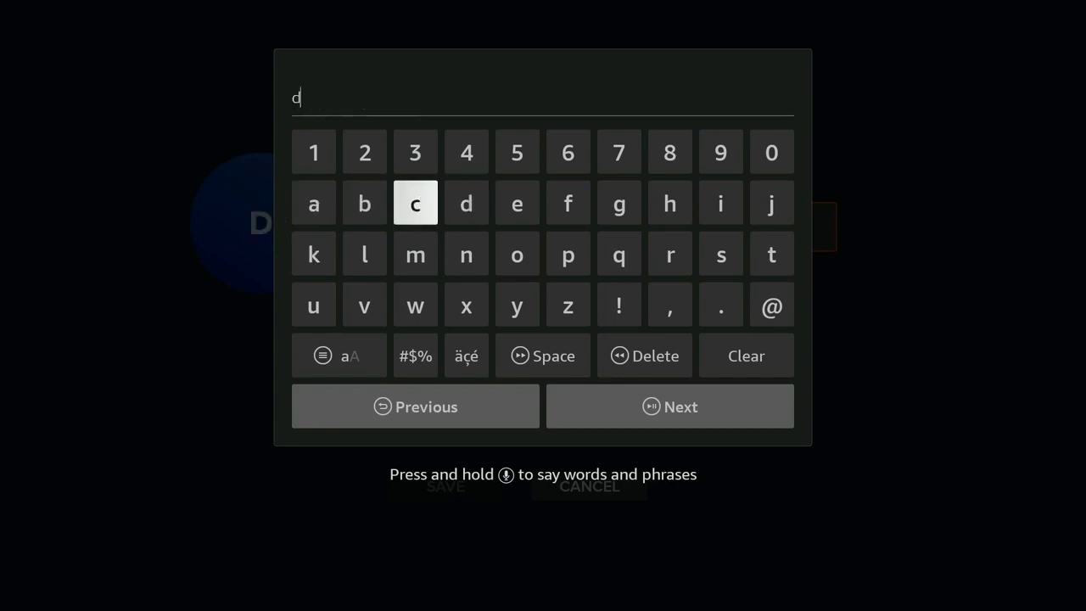
{"action": "key", "text": "Return"}
{"action": "key", "text": "Right"}
{"action": "key", "text": "Right"}
{"action": "key", "text": "Right"}
{"action": "key", "text": "Return"}
{"action": "key", "text": "Down"}
{"action": "key", "text": "Down"}
{"action": "key", "text": "Down"}
{"action": "key", "text": "Down"}
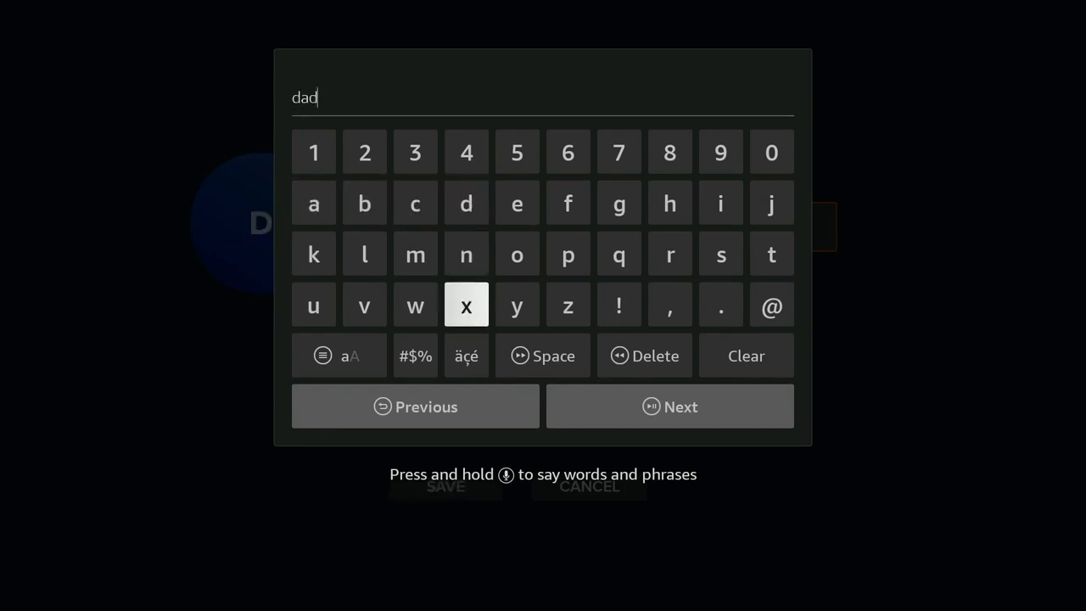
{"action": "key", "text": "Right"}
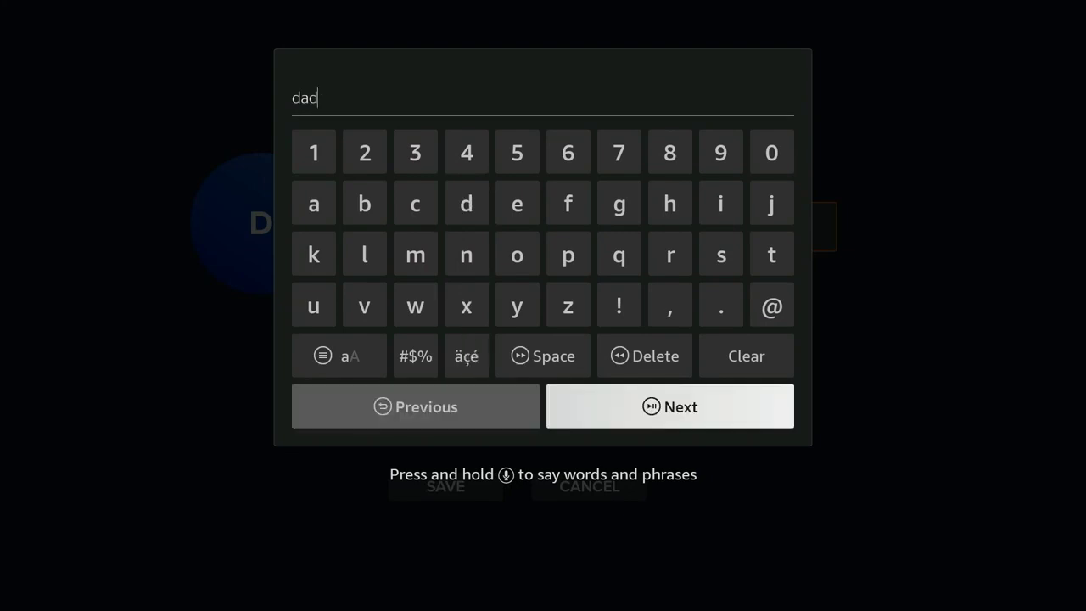
{"action": "key", "text": "Return"}
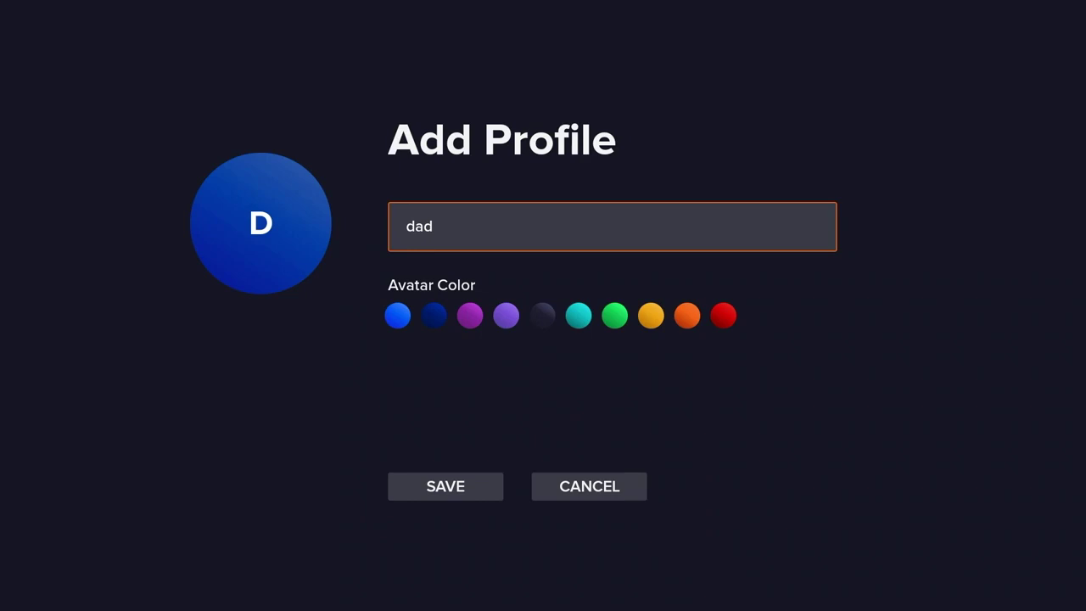
Choose the violet avatar colour and save the dad profile
{"action": "key", "text": "Down"}
{"action": "key", "text": "Right"}
{"action": "key", "text": "Right"}
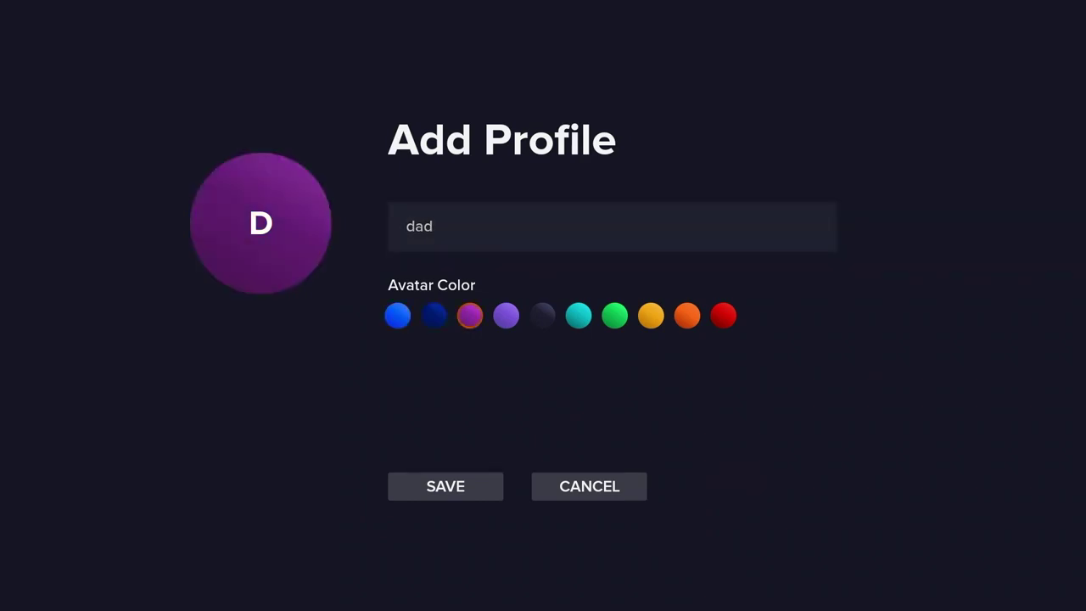
{"action": "key", "text": "Right"}
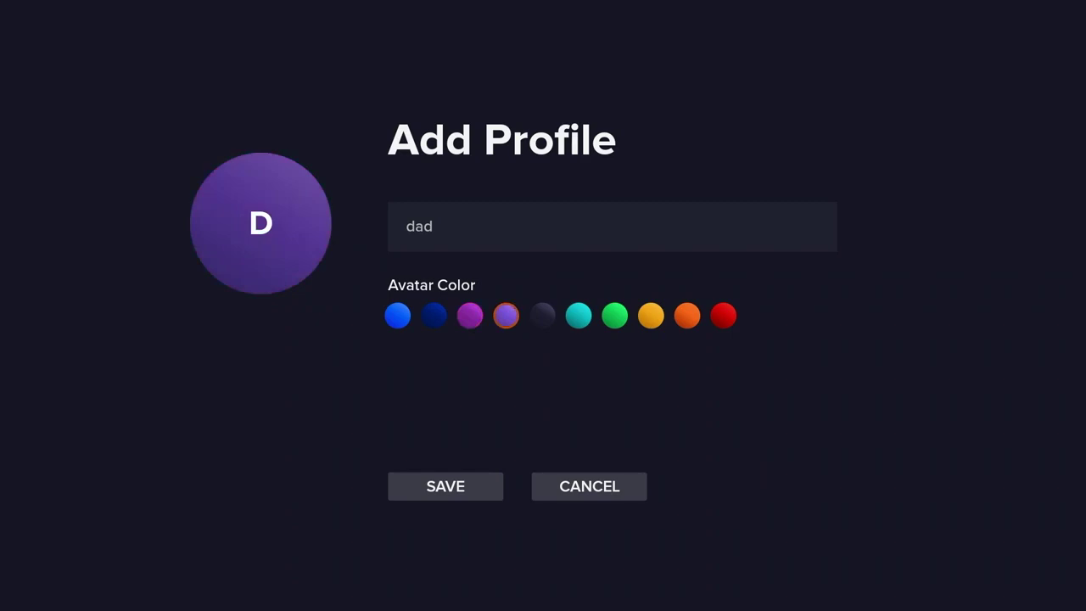
{"action": "key", "text": "Down"}
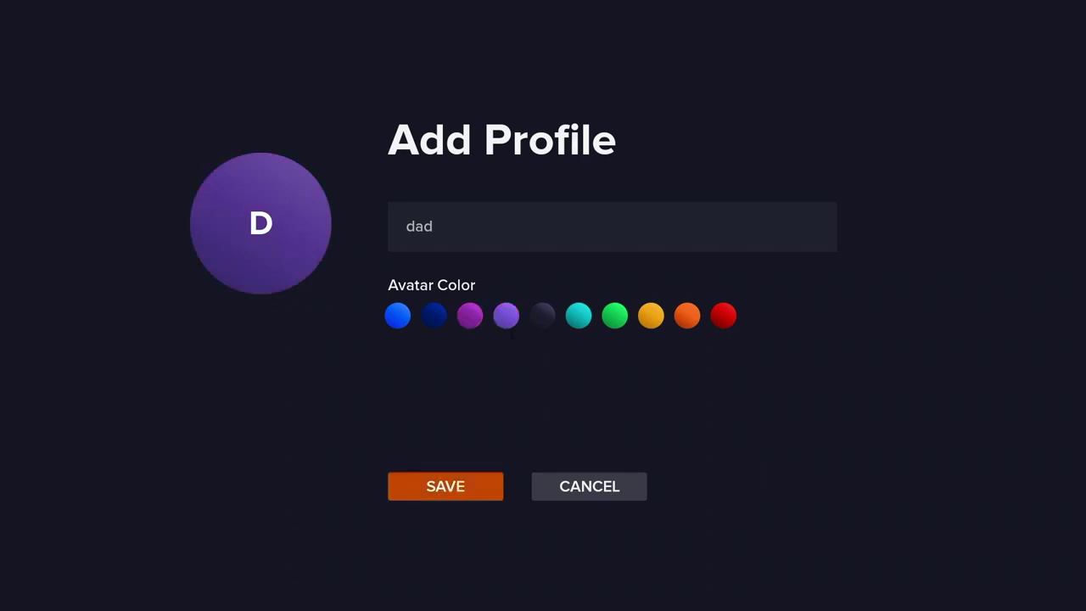
{"action": "key", "text": "Return"}
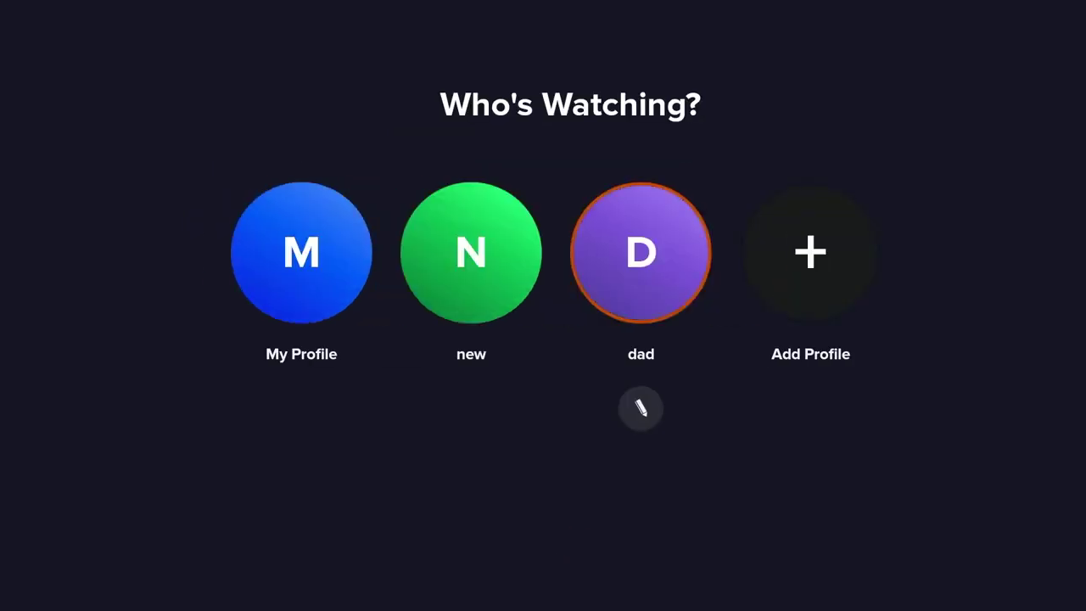
Open the 'new' profile's edit screen, choose DELETE, and confirm DELETE PROFILE
{"action": "key", "text": "Left"}
{"action": "key", "text": "Left"}
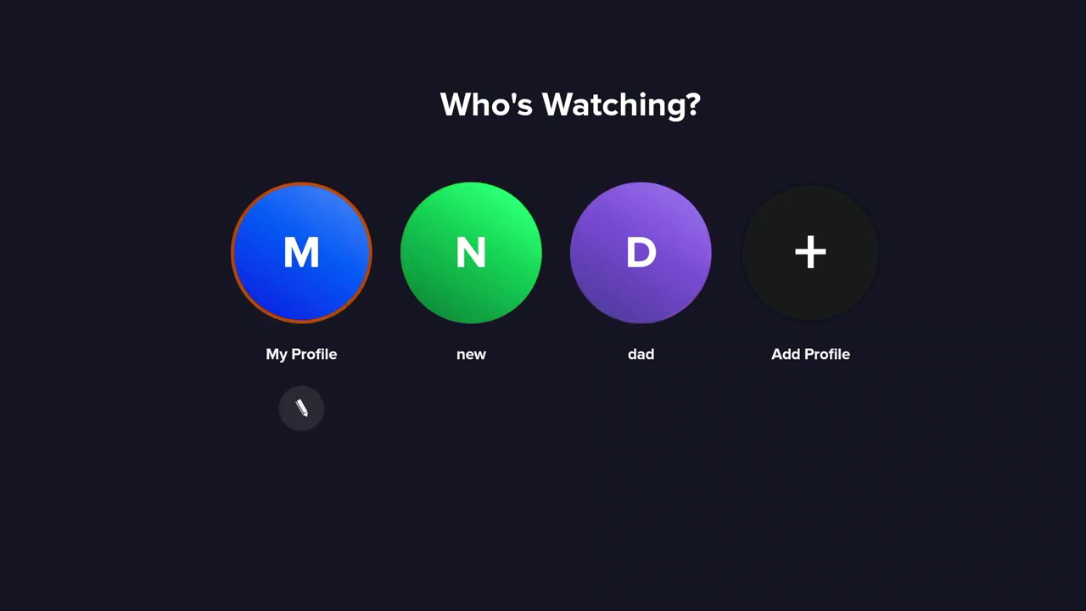
{"action": "key", "text": "Right"}
{"action": "key", "text": "Right"}
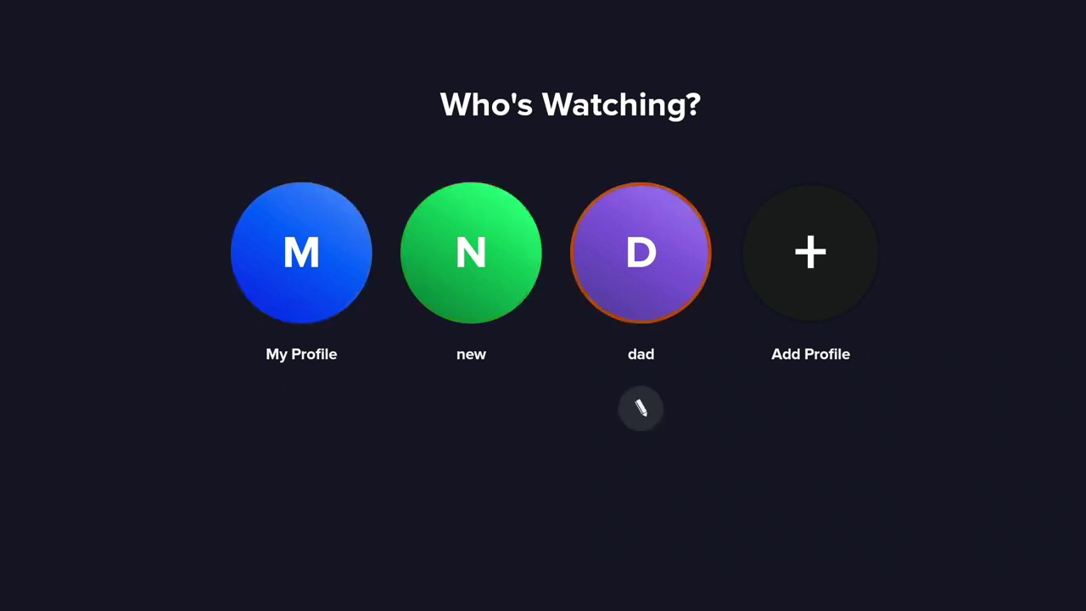
{"action": "key", "text": "Left"}
{"action": "key", "text": "Left"}
{"action": "key", "text": "Right"}
{"action": "key", "text": "Down"}
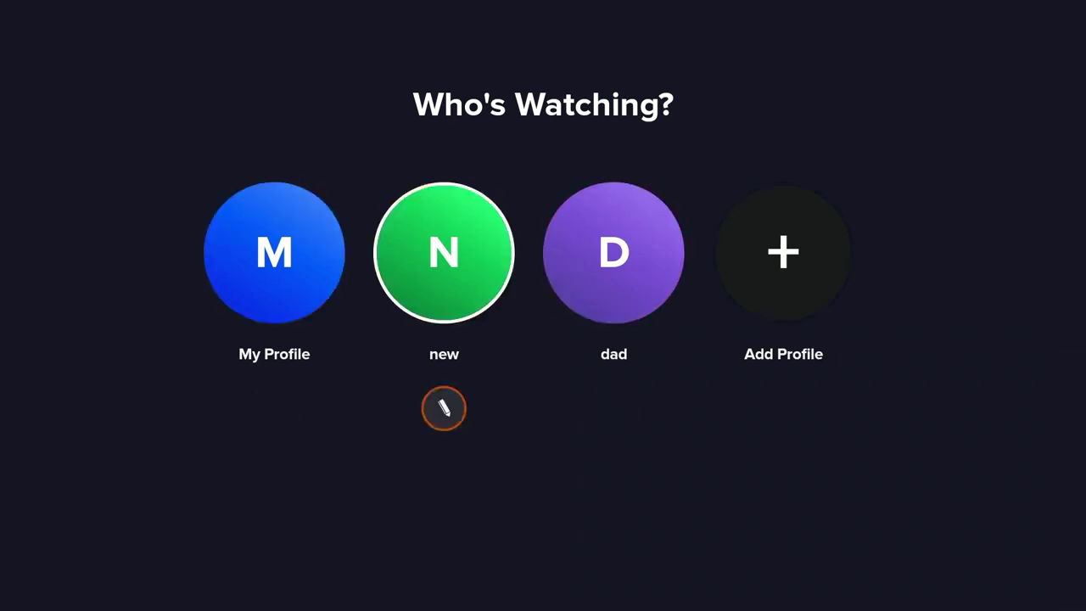
{"action": "key", "text": "Return"}
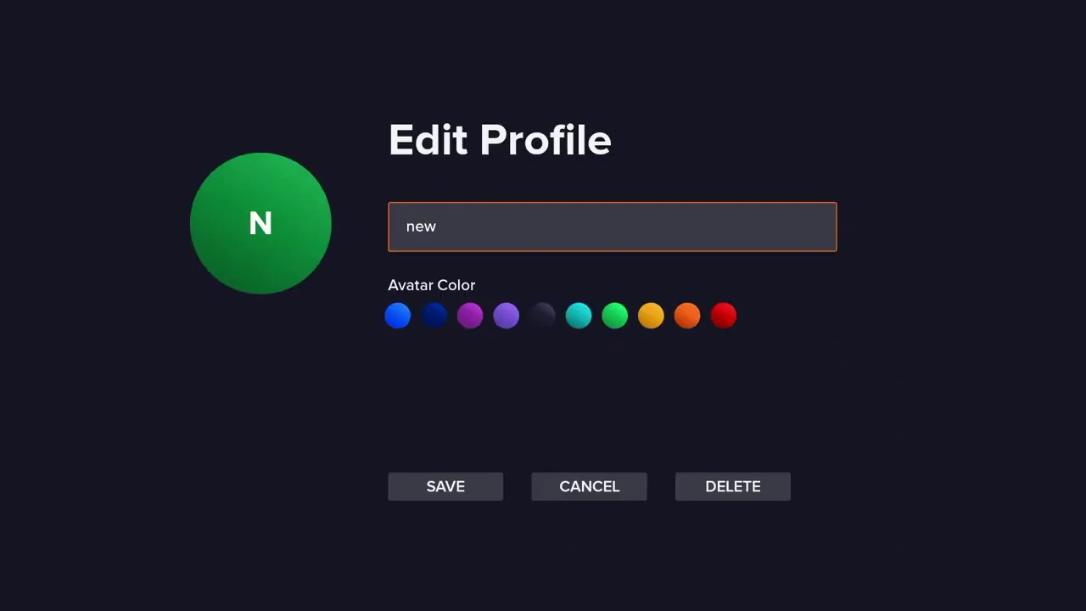
{"action": "key", "text": "Down"}
{"action": "key", "text": "Down"}
{"action": "key", "text": "Right"}
{"action": "key", "text": "Right"}
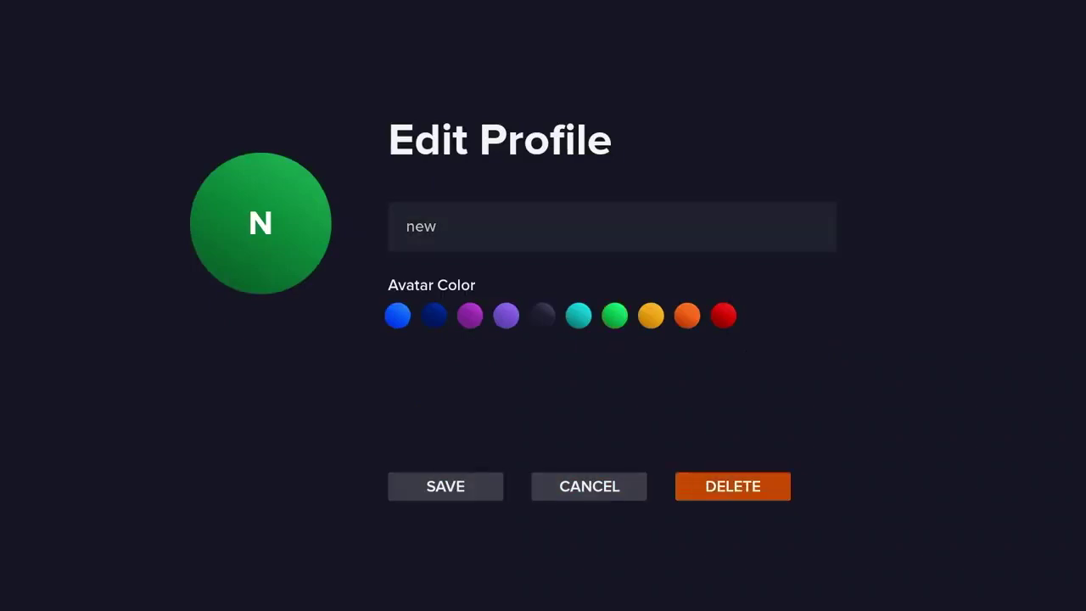
{"action": "key", "text": "Return"}
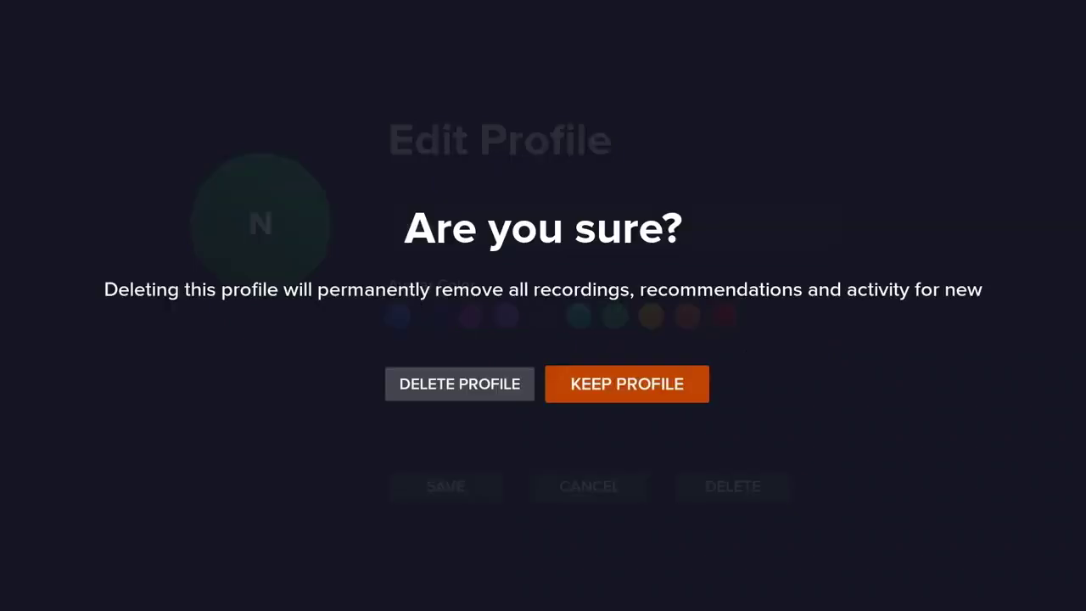
{"action": "key", "text": "Left"}
{"action": "key", "text": "Return"}
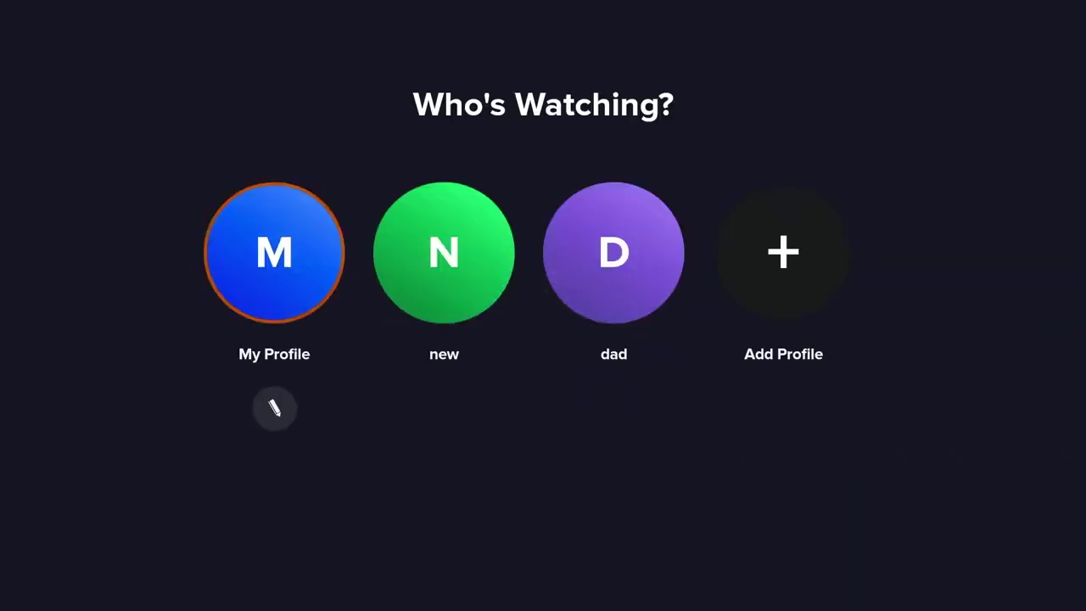
{"action": "key", "text": "Right"}
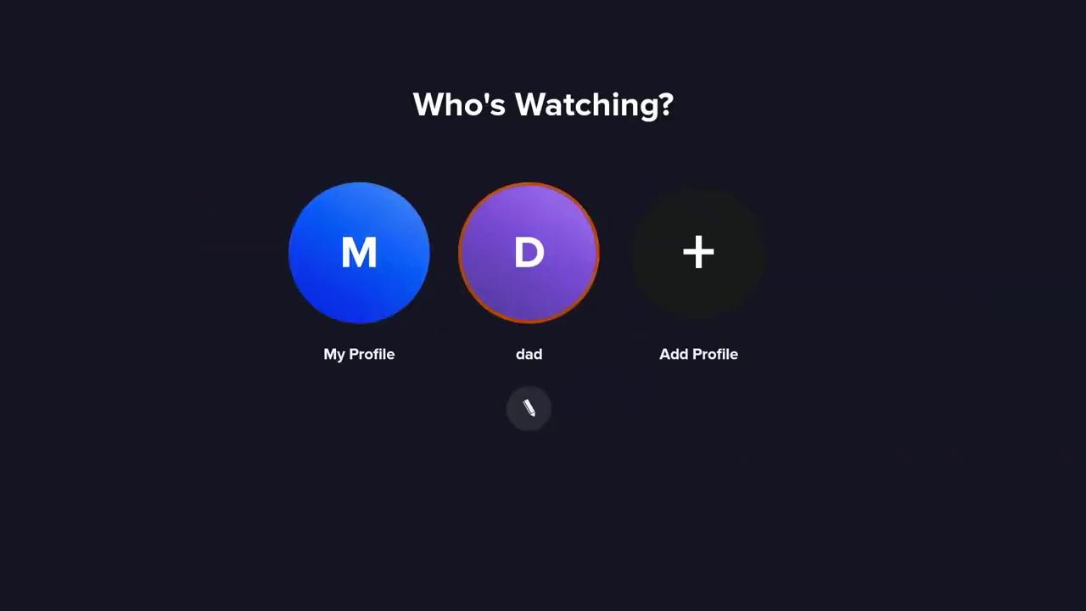
Start a new profile and enter the name 'mom' on the on-screen keyboard
{"action": "key", "text": "Left"}
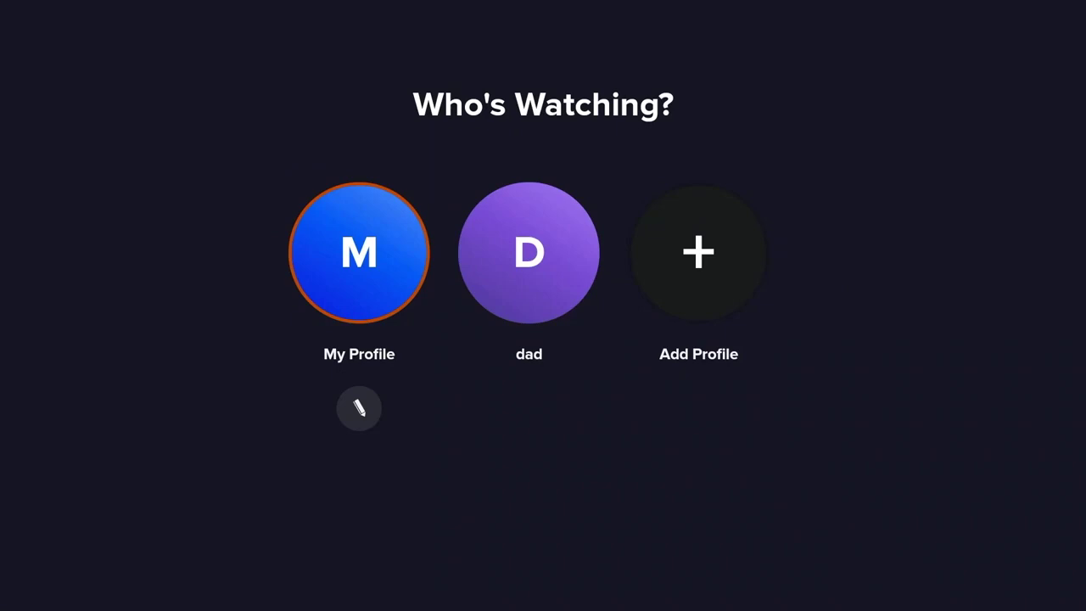
{"action": "key", "text": "Right"}
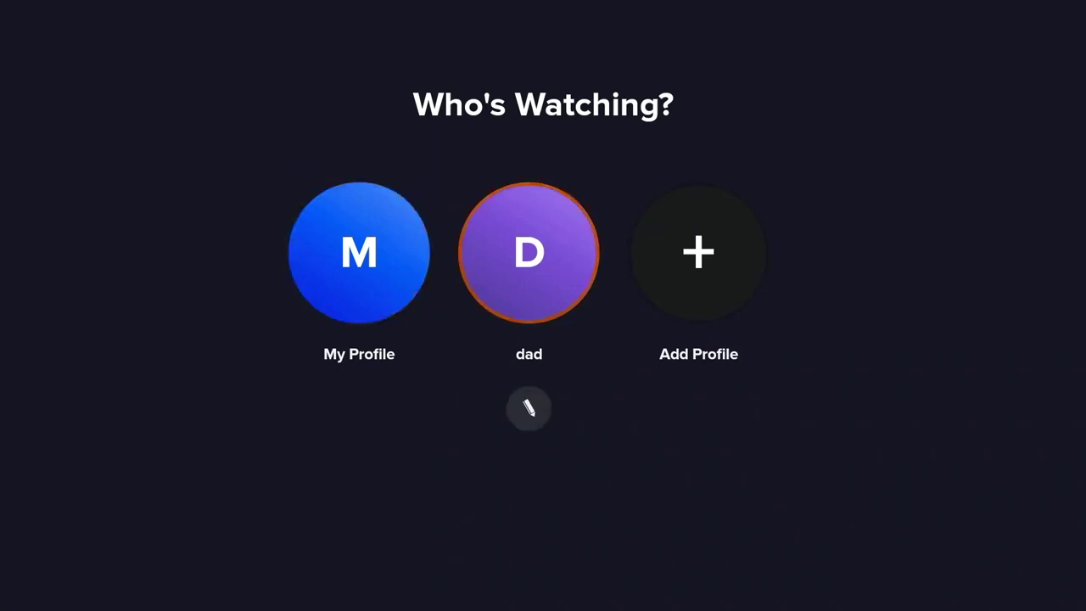
{"action": "key", "text": "Right"}
{"action": "key", "text": "Return"}
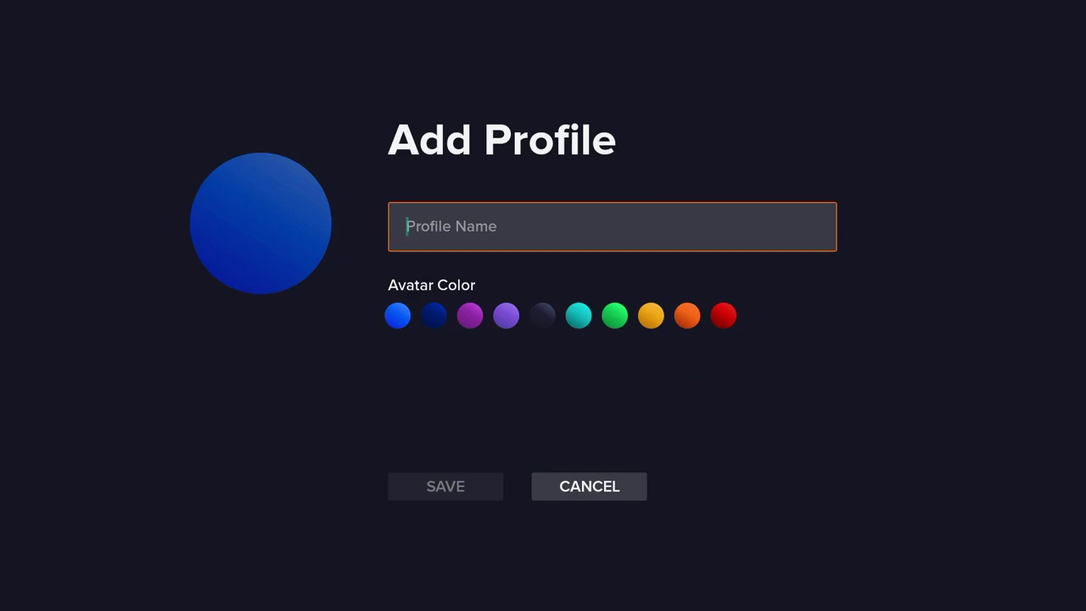
{"action": "key", "text": "Down"}
{"action": "key", "text": "Down"}
{"action": "key", "text": "Right"}
{"action": "key", "text": "Right"}
{"action": "key", "text": "Up"}
{"action": "key", "text": "Return"}
{"action": "key", "text": "Right"}
{"action": "key", "text": "Right"}
{"action": "key", "text": "Return"}
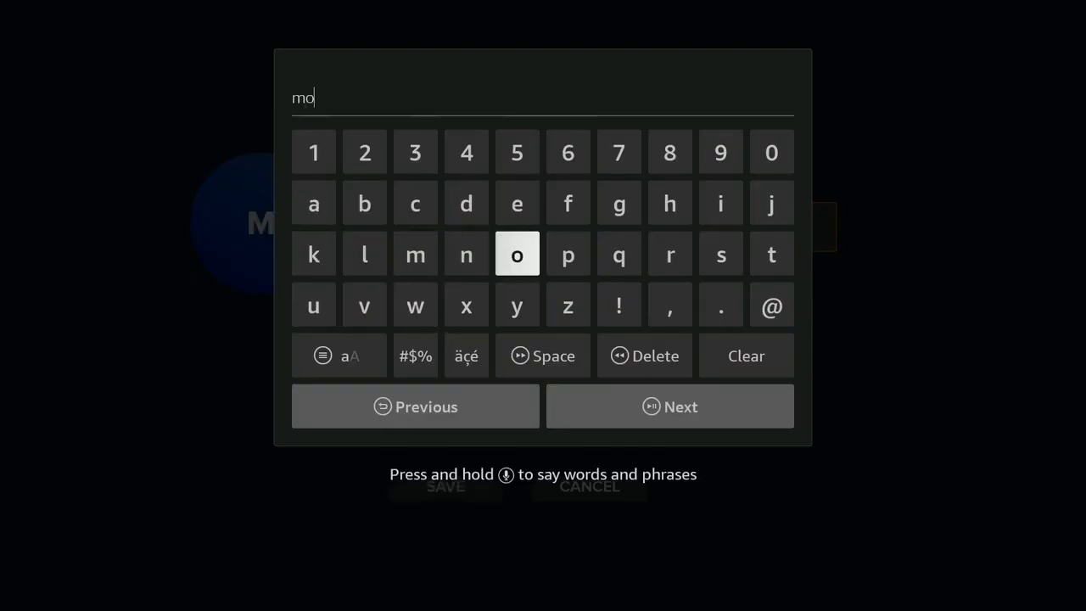
{"action": "key", "text": "Left"}
{"action": "key", "text": "Left"}
{"action": "key", "text": "Return"}
{"action": "key", "text": "Down"}
{"action": "key", "text": "Down"}
{"action": "key", "text": "Down"}
{"action": "key", "text": "Right"}
{"action": "key", "text": "Return"}
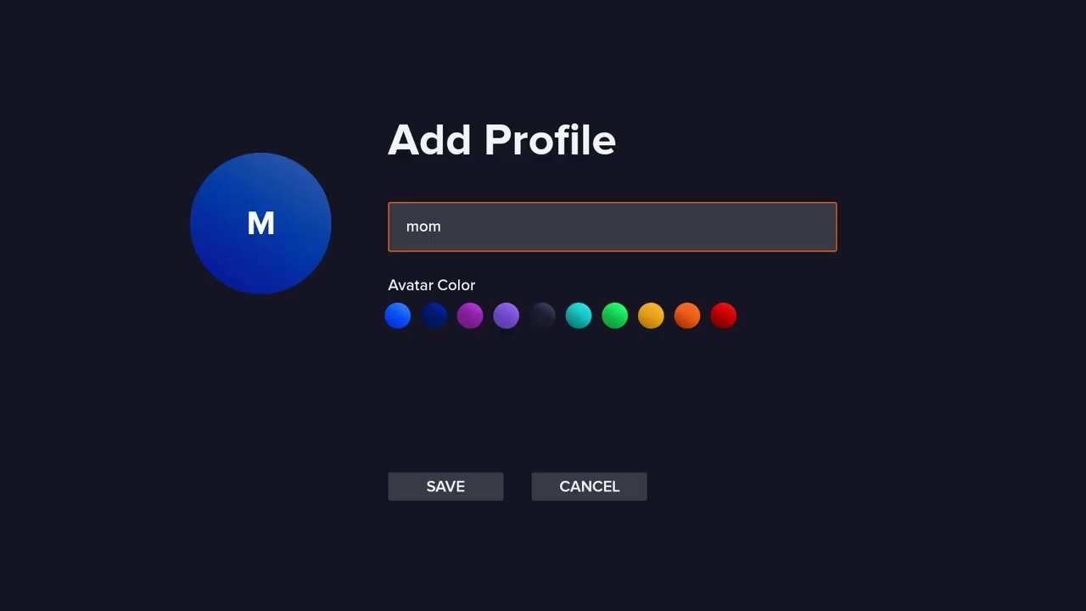
Save the mom profile with its blue avatar
{"action": "key", "text": "Down"}
{"action": "key", "text": "Down"}
{"action": "key", "text": "Return"}
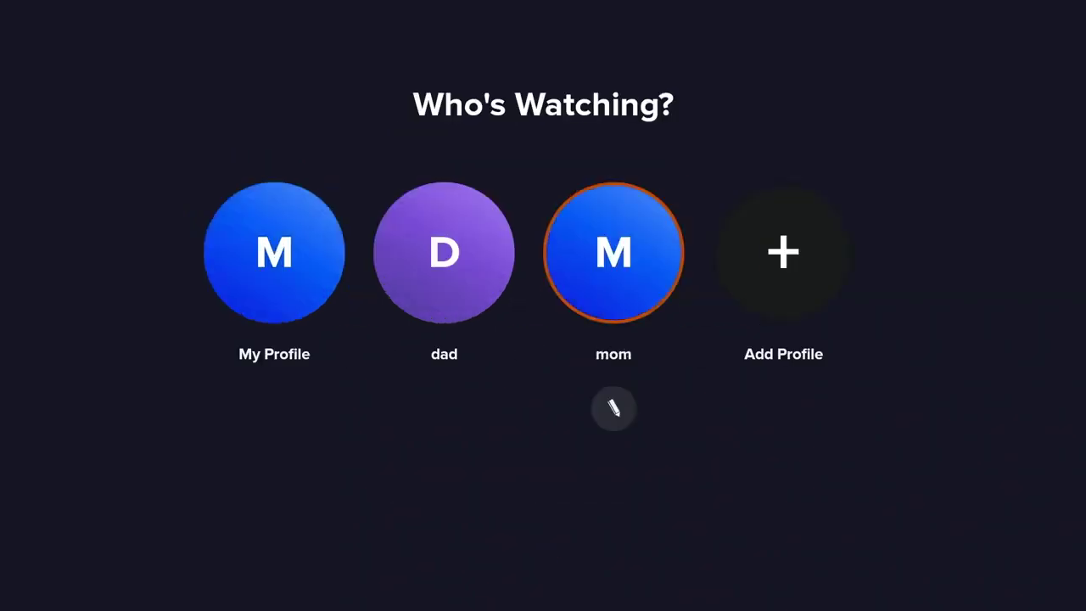
{"action": "key", "text": "Left"}
{"action": "key", "text": "Left"}
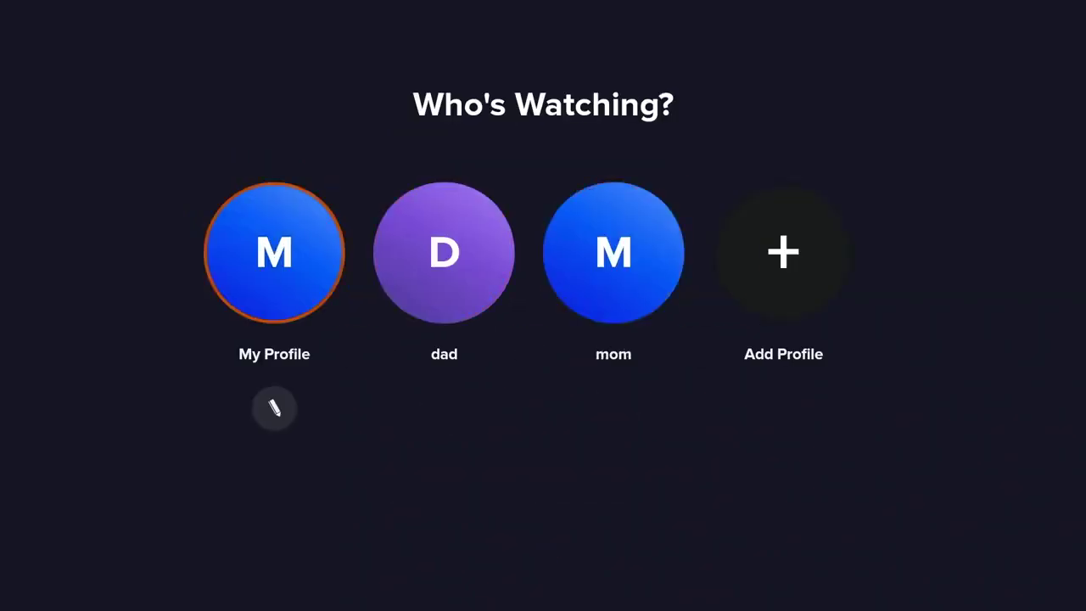
{"action": "key", "text": "Right"}
{"action": "key", "text": "Right"}
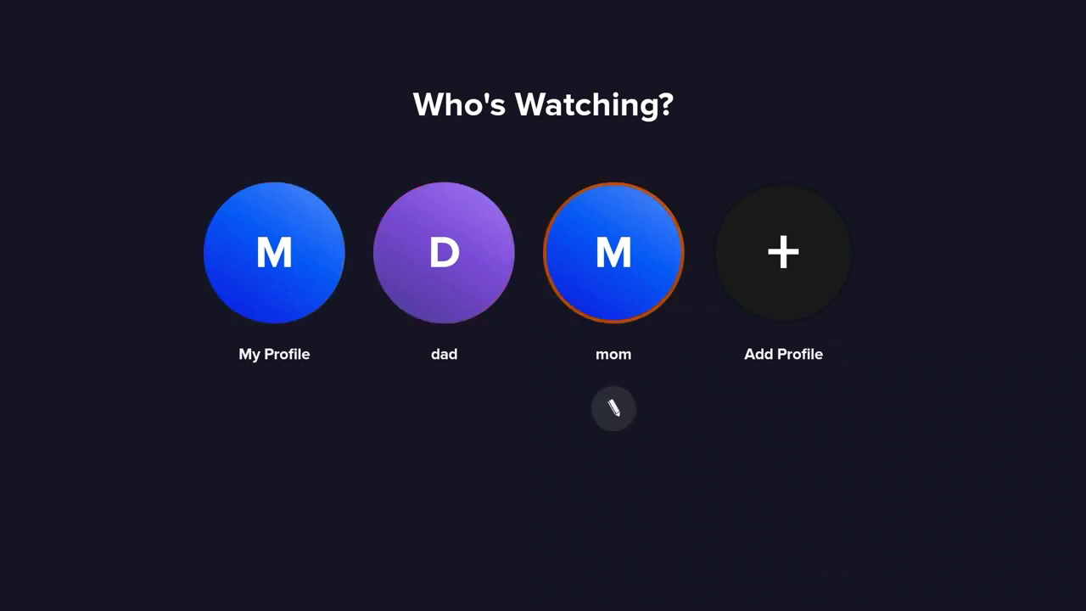
{"action": "key", "text": "Left"}
{"action": "key", "text": "Return"}
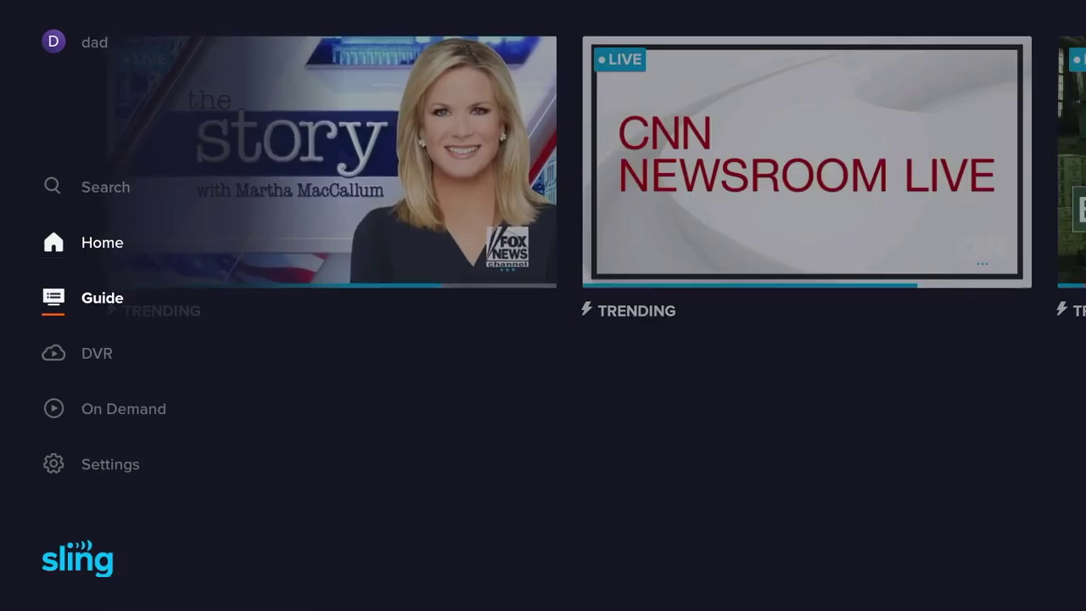
{"action": "key", "text": "Up"}
{"action": "key", "text": "Up"}
{"action": "key", "text": "Up"}
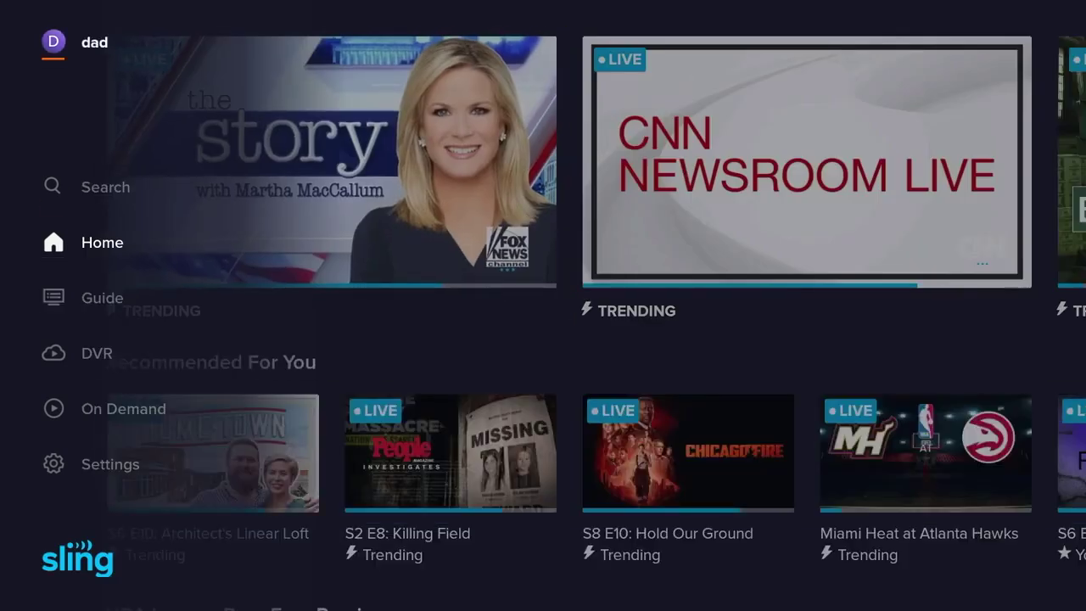
{"action": "key", "text": "Return"}
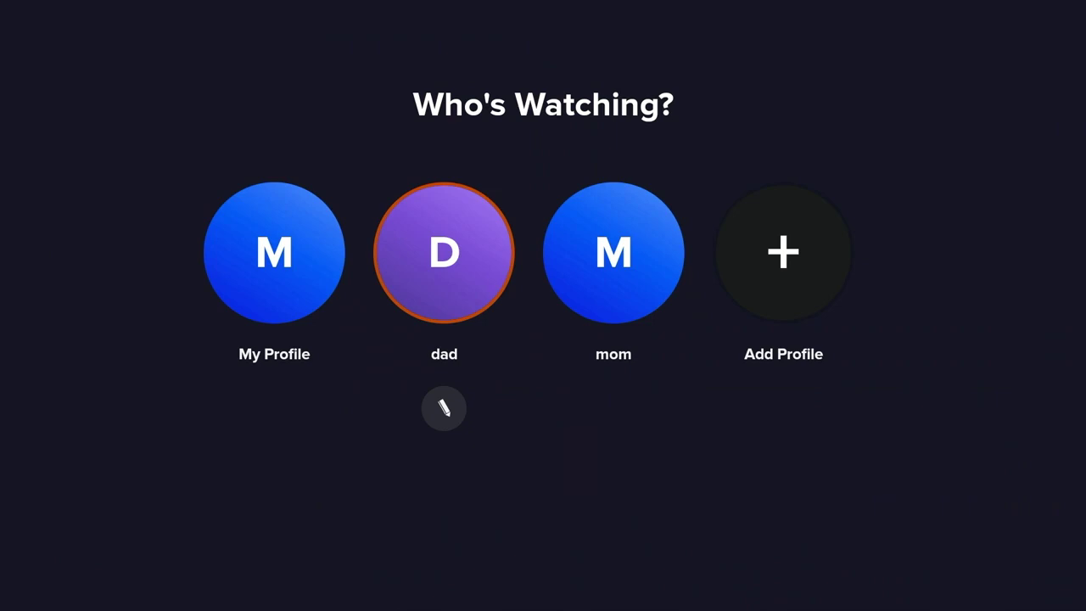
Delete the dad profile via its edit screen and DELETE PROFILE, then open the mom profile
{"action": "key", "text": "Down"}
{"action": "key", "text": "Return"}
{"action": "key", "text": "Down"}
{"action": "key", "text": "Down"}
{"action": "key", "text": "Right"}
{"action": "key", "text": "Right"}
{"action": "key", "text": "Return"}
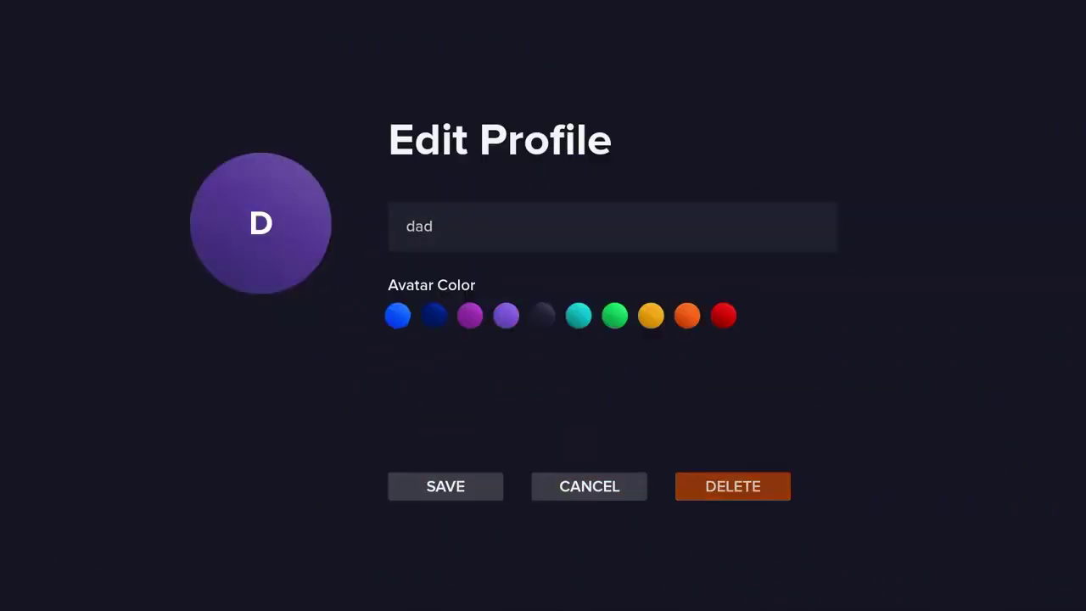
{"action": "key", "text": "Left"}
{"action": "key", "text": "Return"}
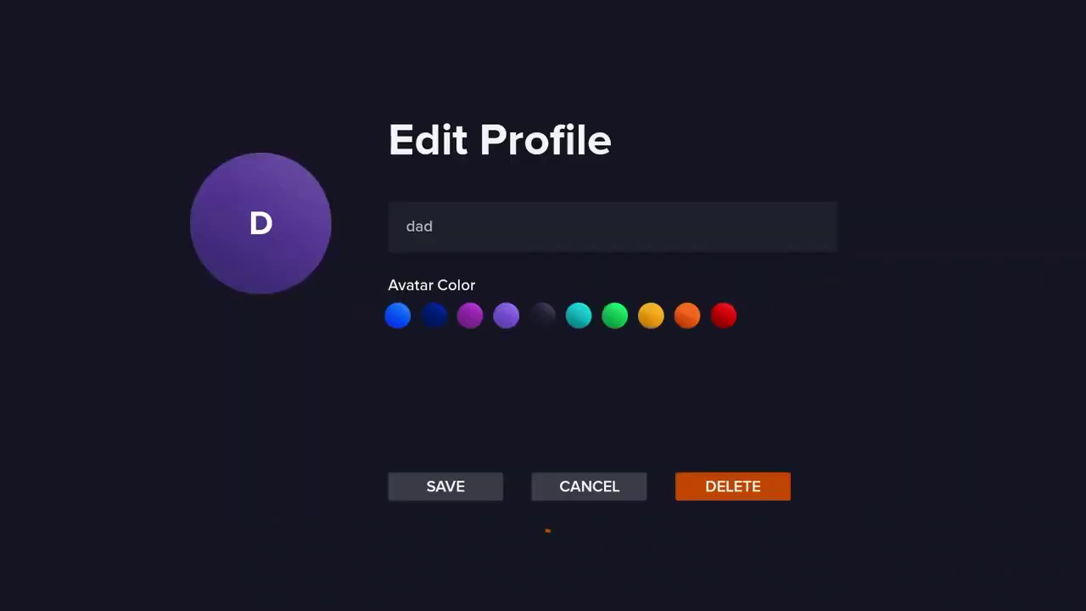
{"action": "key", "text": "Right"}
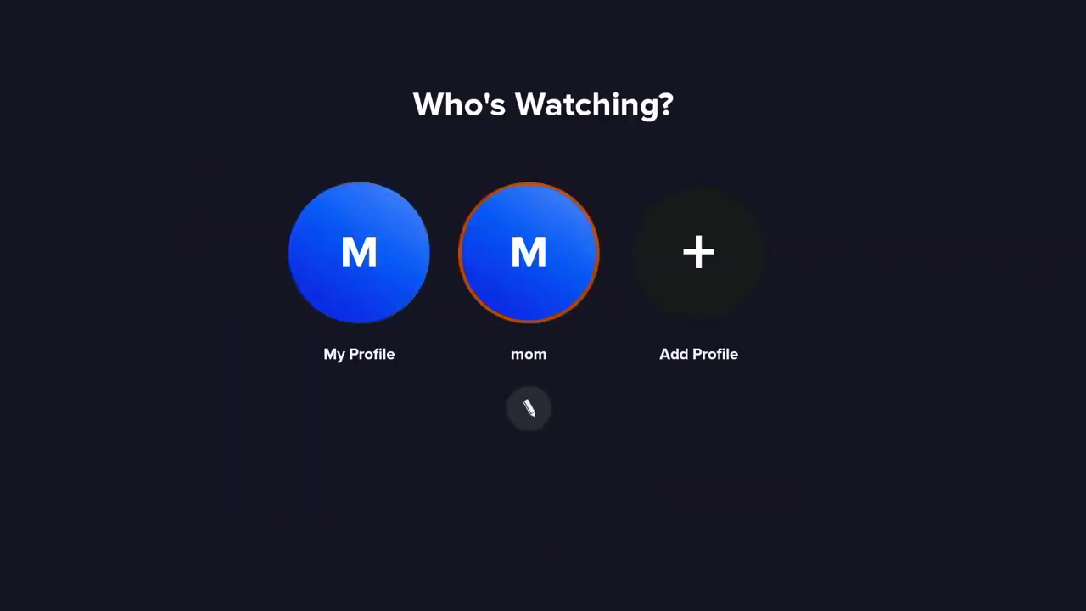
{"action": "key", "text": "Return"}
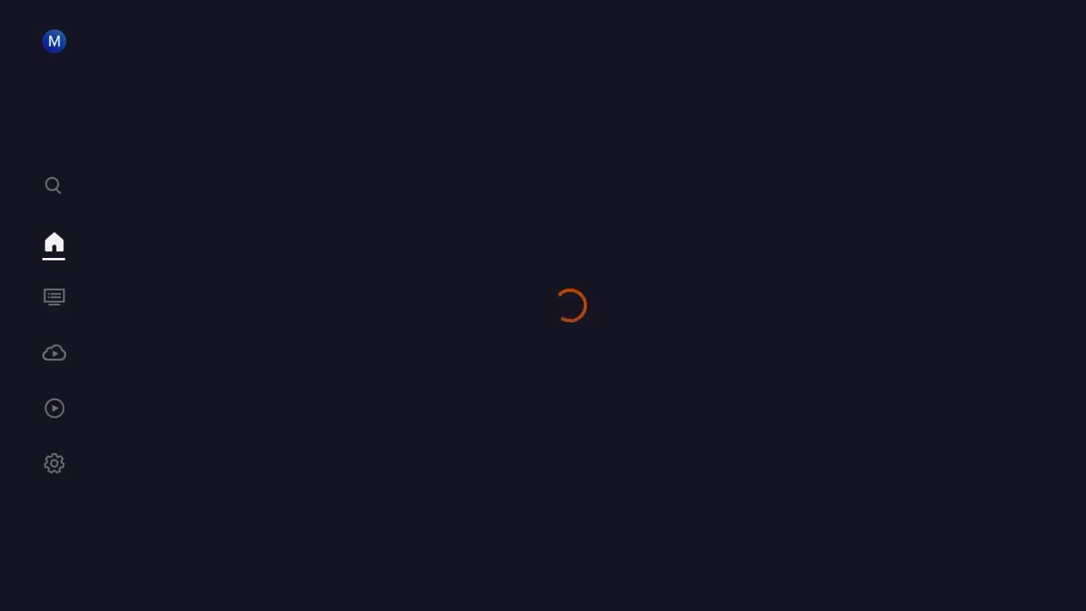
Go back to the Who's Watching picker through the sidebar profile switcher
{"action": "key", "text": "Left"}
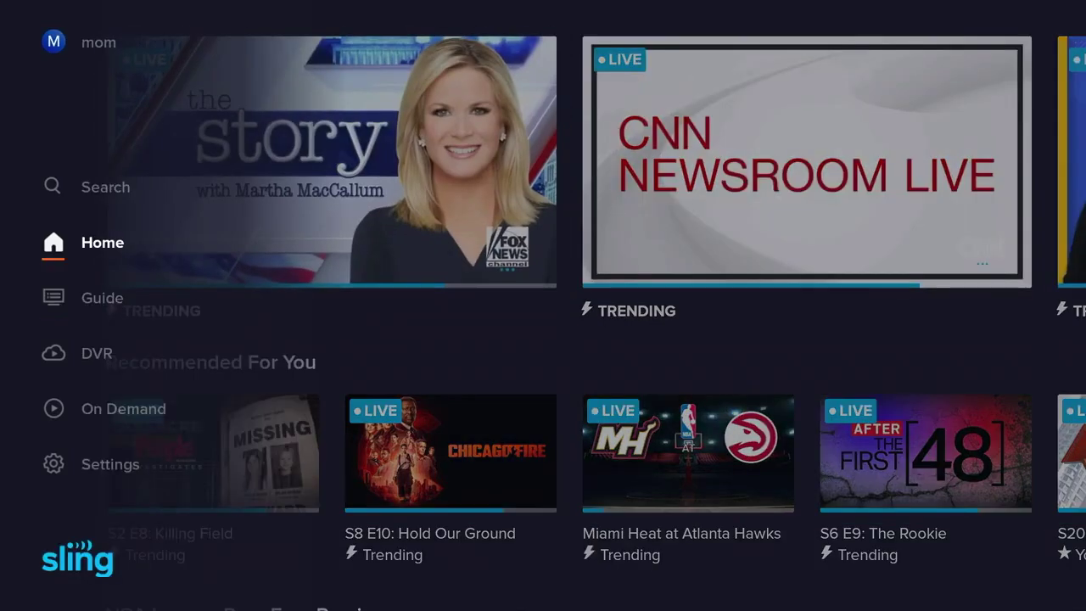
{"action": "key", "text": "Up"}
{"action": "key", "text": "Up"}
{"action": "key", "text": "Return"}
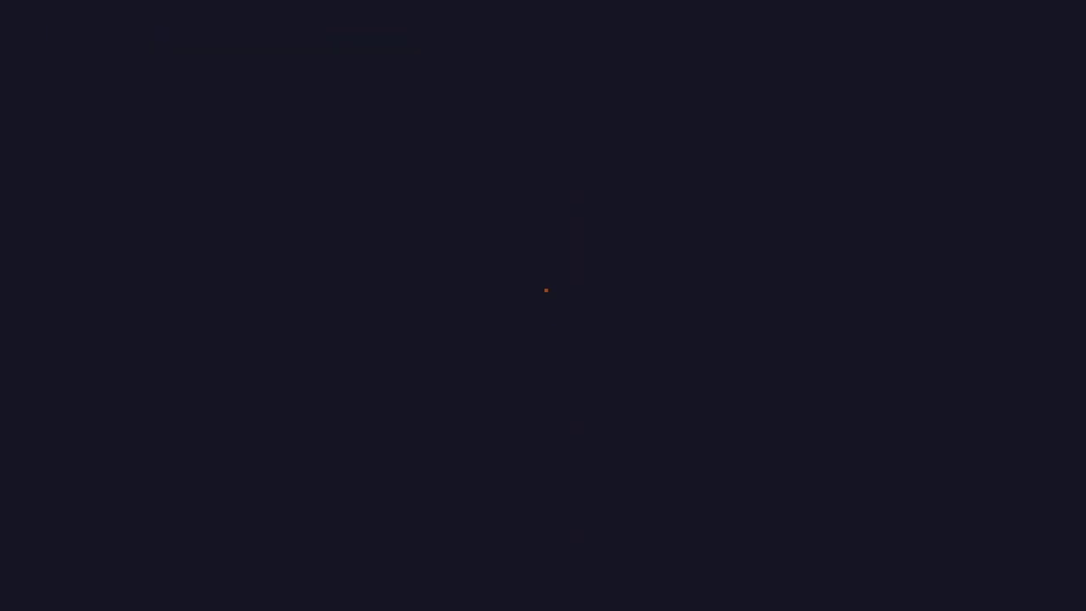
Delete the mom profile from its edit screen, confirming with DELETE PROFILE
{"action": "key", "text": "Down"}
{"action": "key", "text": "Return"}
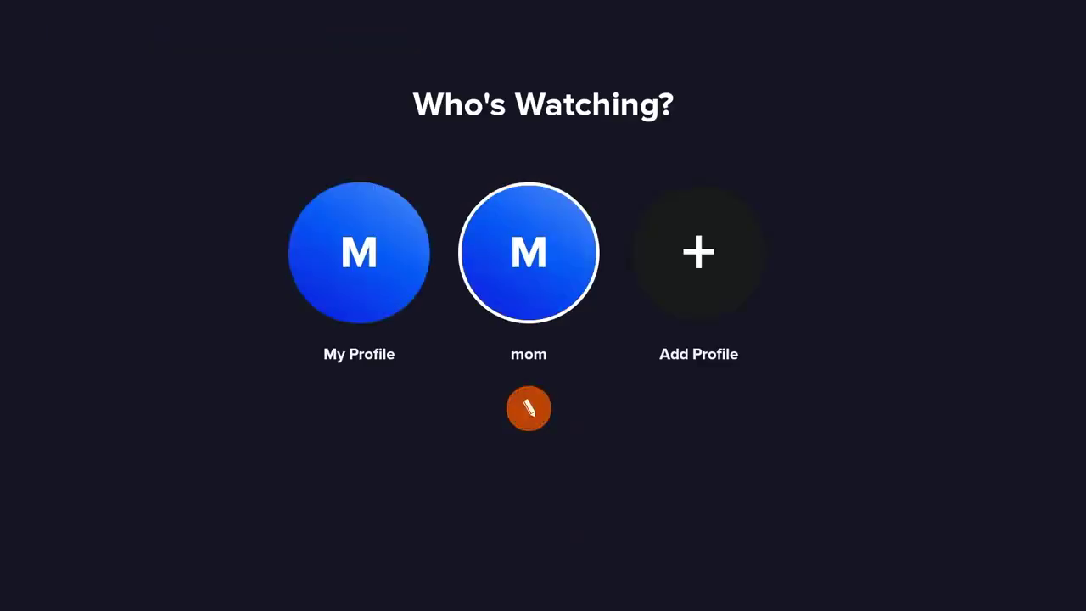
{"action": "key", "text": "Down"}
{"action": "key", "text": "Down"}
{"action": "key", "text": "Right"}
{"action": "key", "text": "Right"}
{"action": "key", "text": "Return"}
{"action": "key", "text": "Left"}
{"action": "key", "text": "Return"}
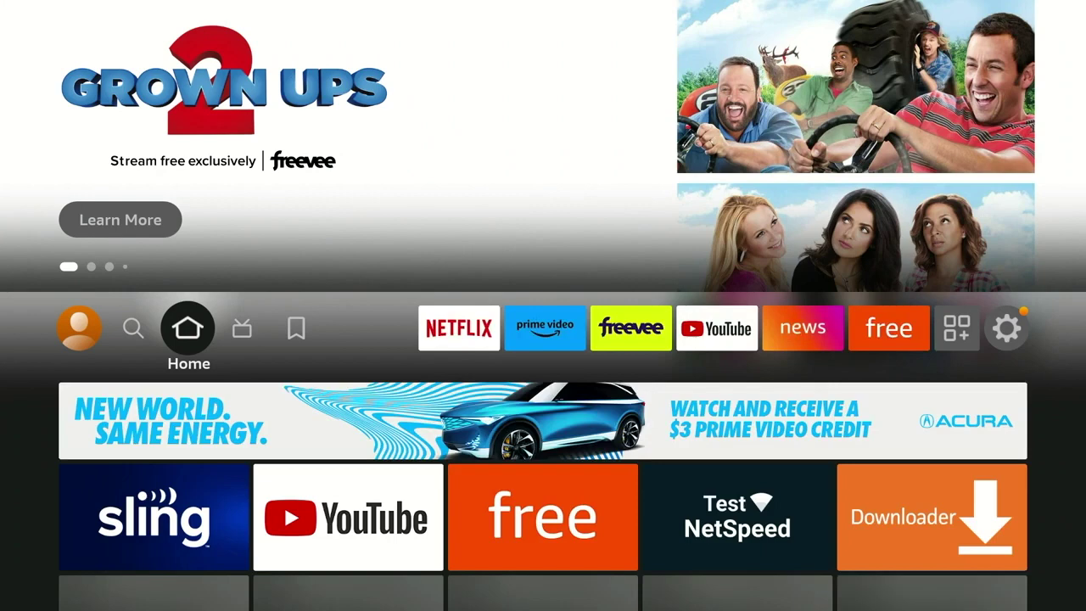
Browse the Fire TV home app row across Netflix and the featured streaming apps
{"action": "key", "text": "Right"}
{"action": "key", "text": "Right"}
{"action": "key", "text": "Right"}
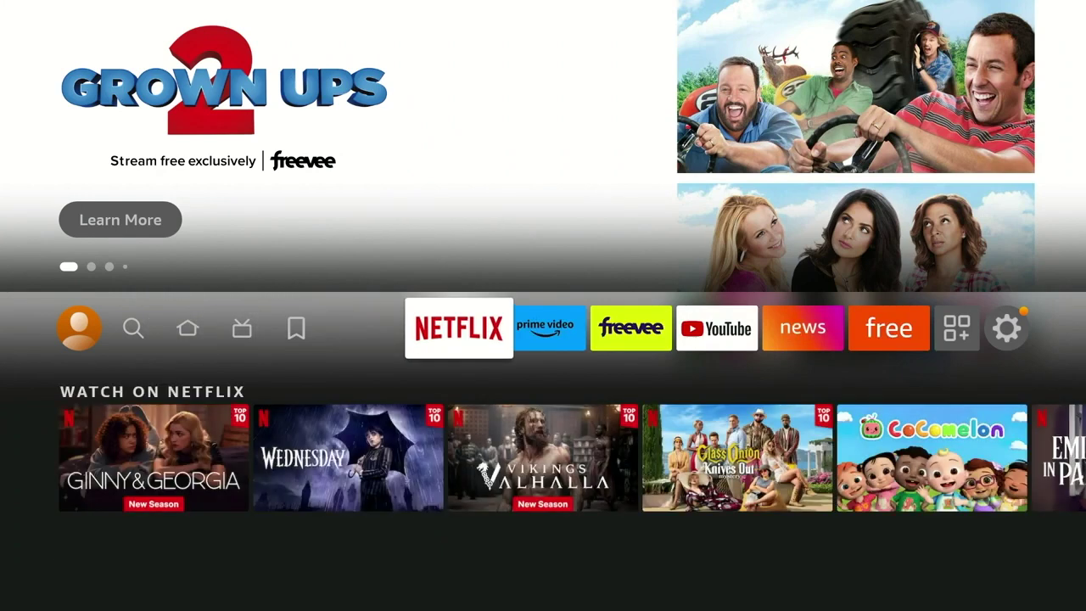
{"action": "key", "text": "Right"}
{"action": "key", "text": "Right"}
{"action": "key", "text": "Right"}
{"action": "key", "text": "Right"}
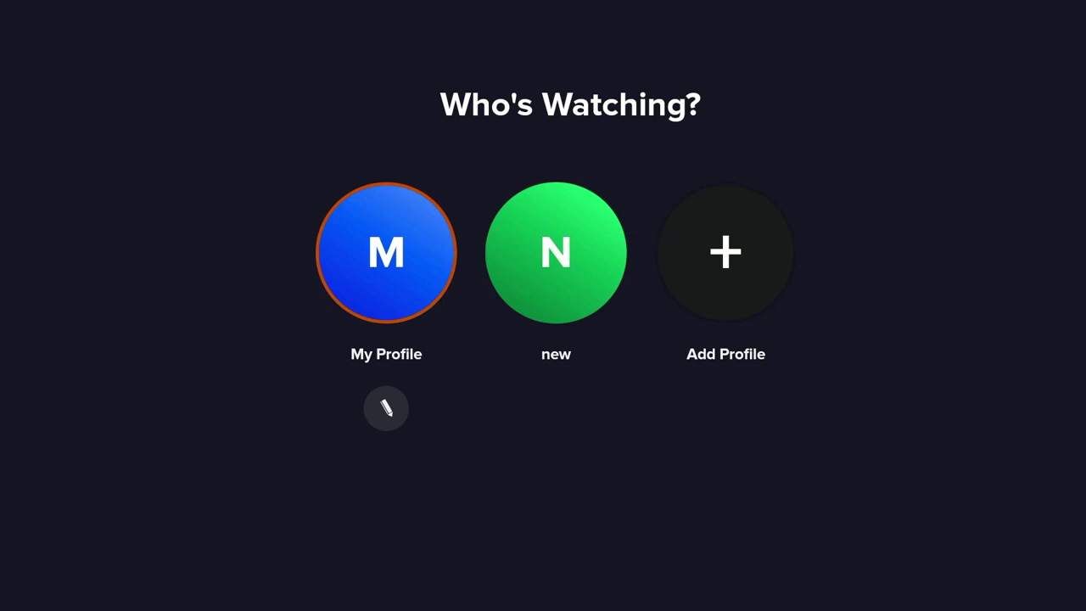
Move across the new profile and add-profile option, then enter My Profile
{"action": "key", "text": "Right"}
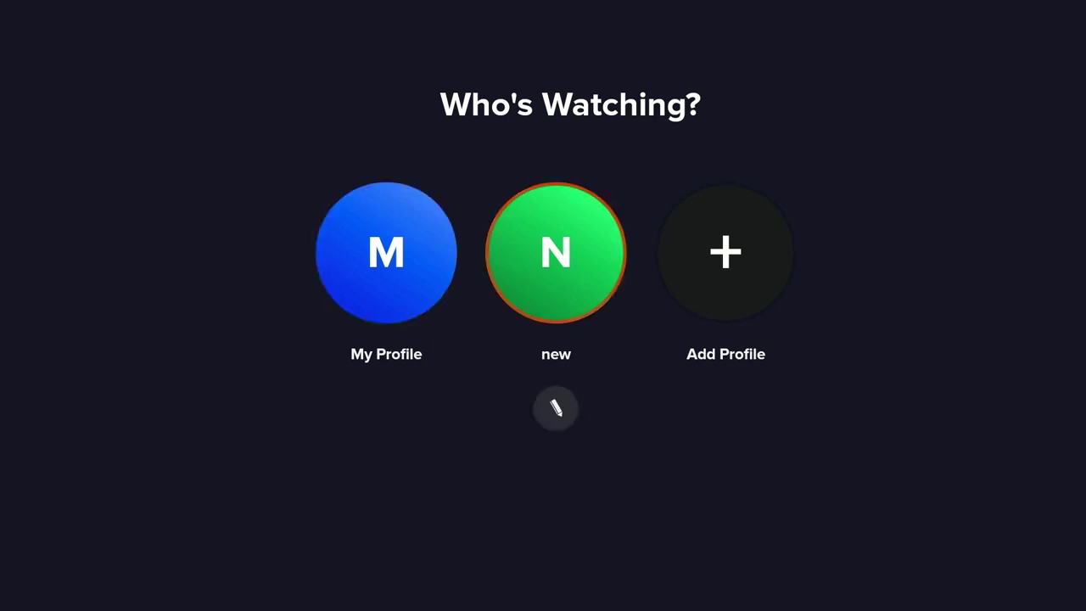
{"action": "key", "text": "Right"}
{"action": "key", "text": "Left"}
{"action": "key", "text": "Left"}
{"action": "key", "text": "Right"}
{"action": "key", "text": "Right"}
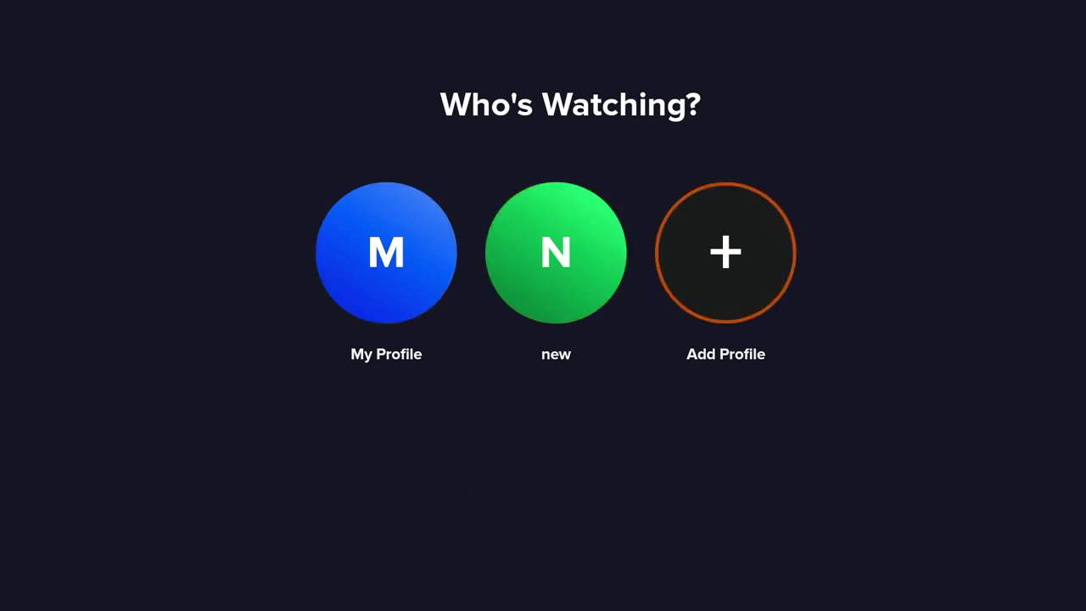
{"action": "key", "text": "Left"}
{"action": "key", "text": "Left"}
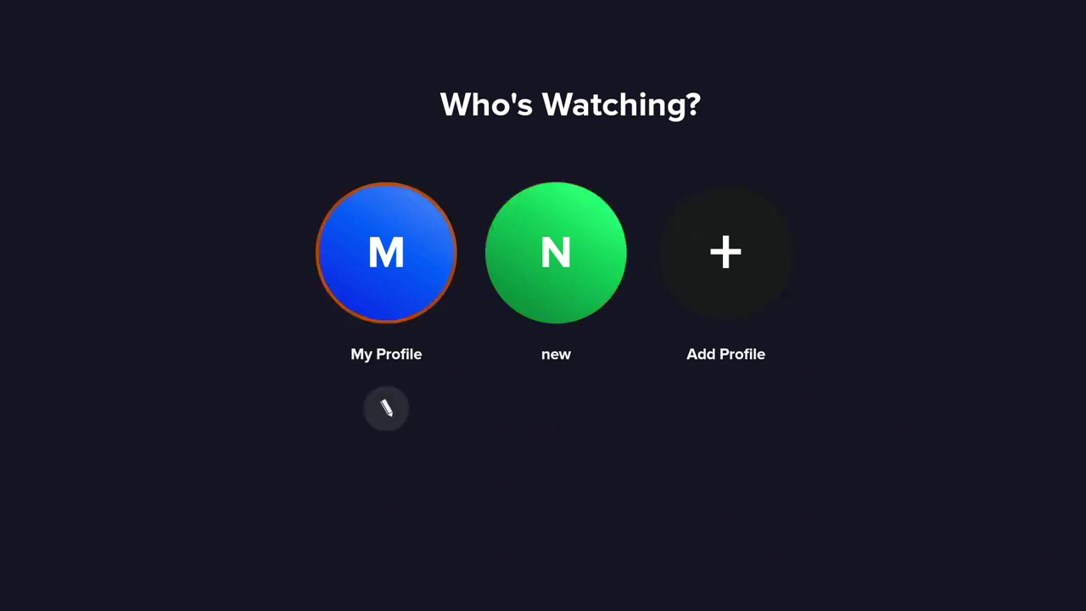
{"action": "key", "text": "Return"}
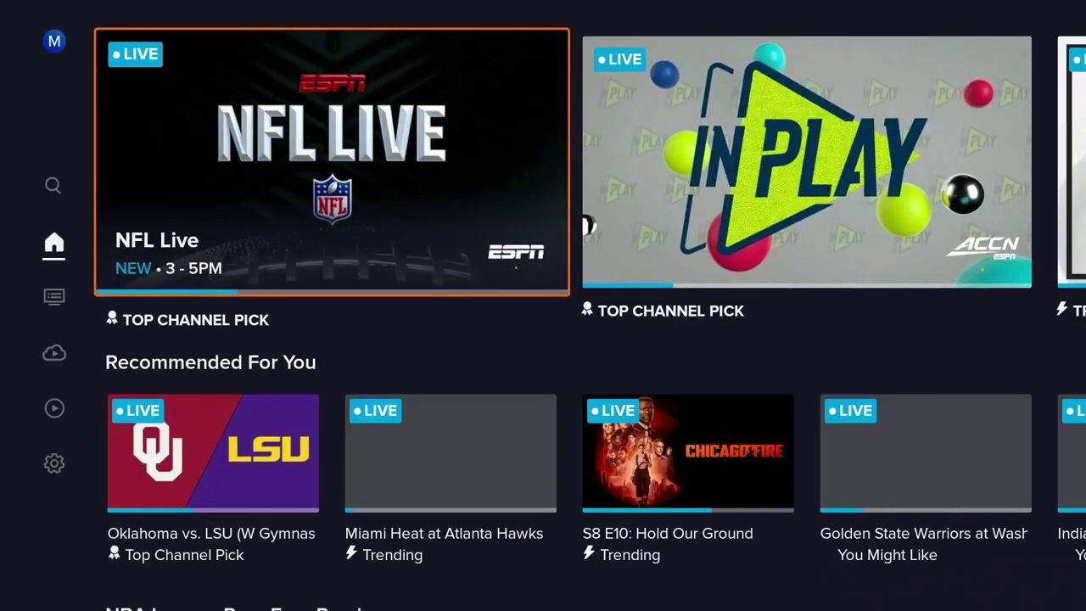
Open the Sling TV sidebar menu showing Search, Home, Guide, DVR, On Demand and Settings
{"action": "key", "text": "Left"}
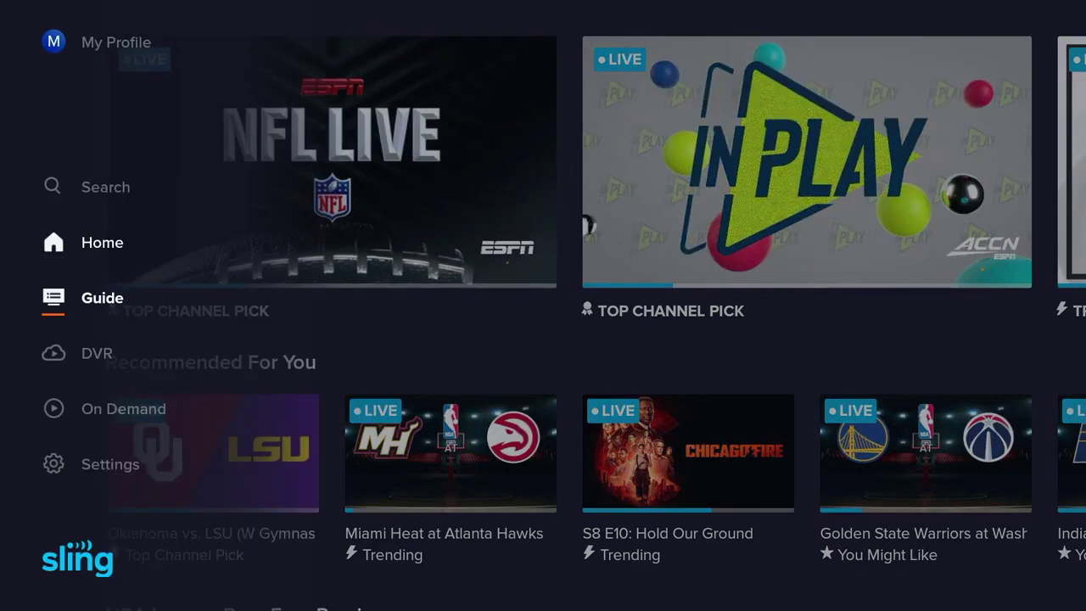